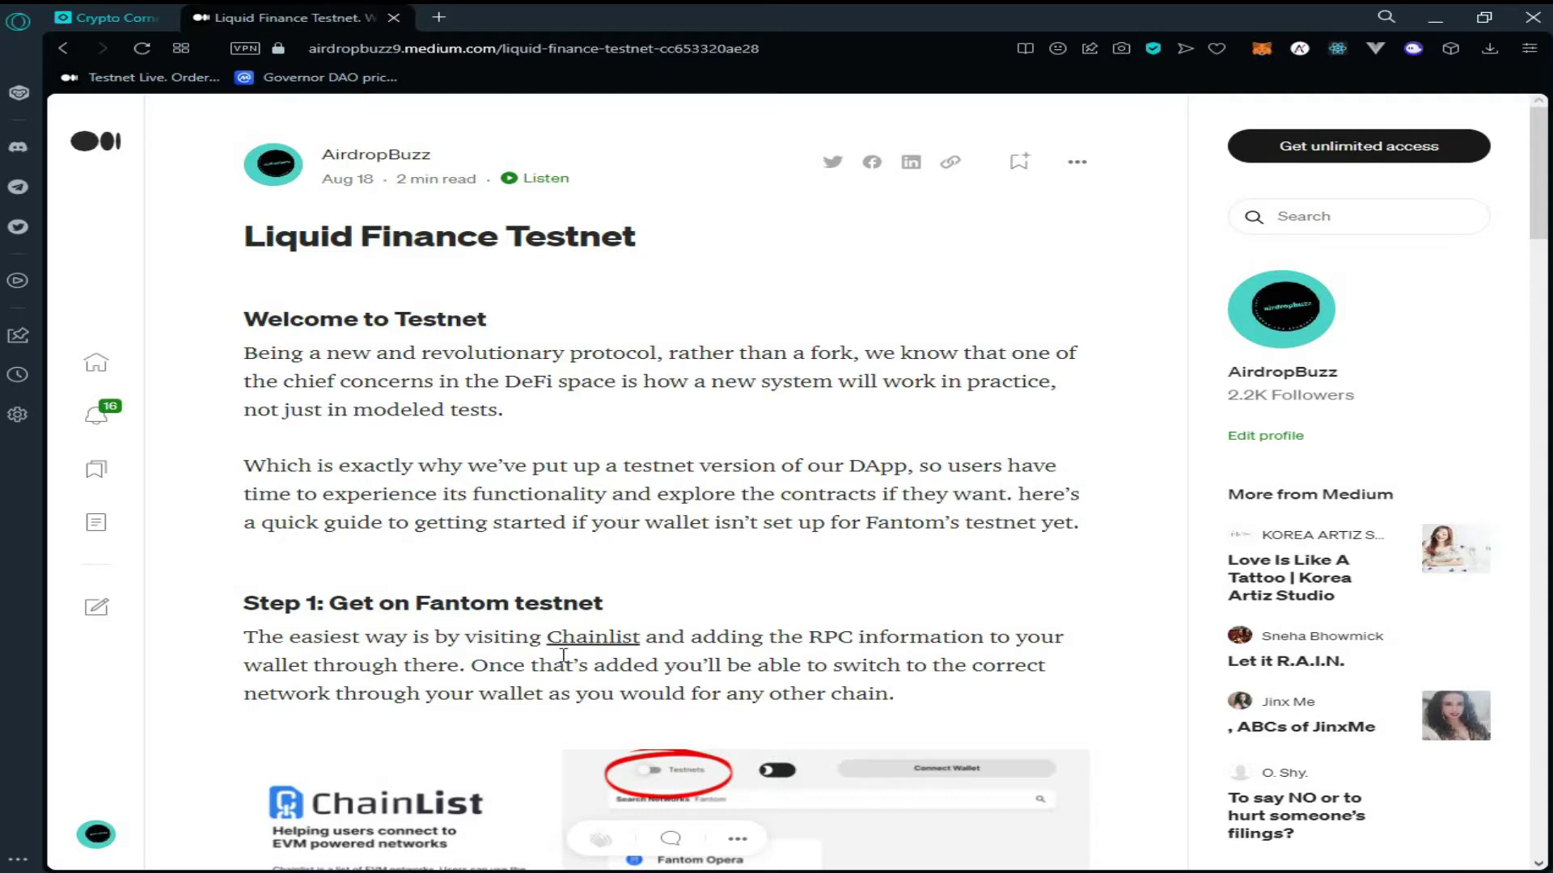
Scroll the Liquid Finance guide to Step 2 and open its Fantom faucet link in a new tab
scroll(596, 445, "down", 2)
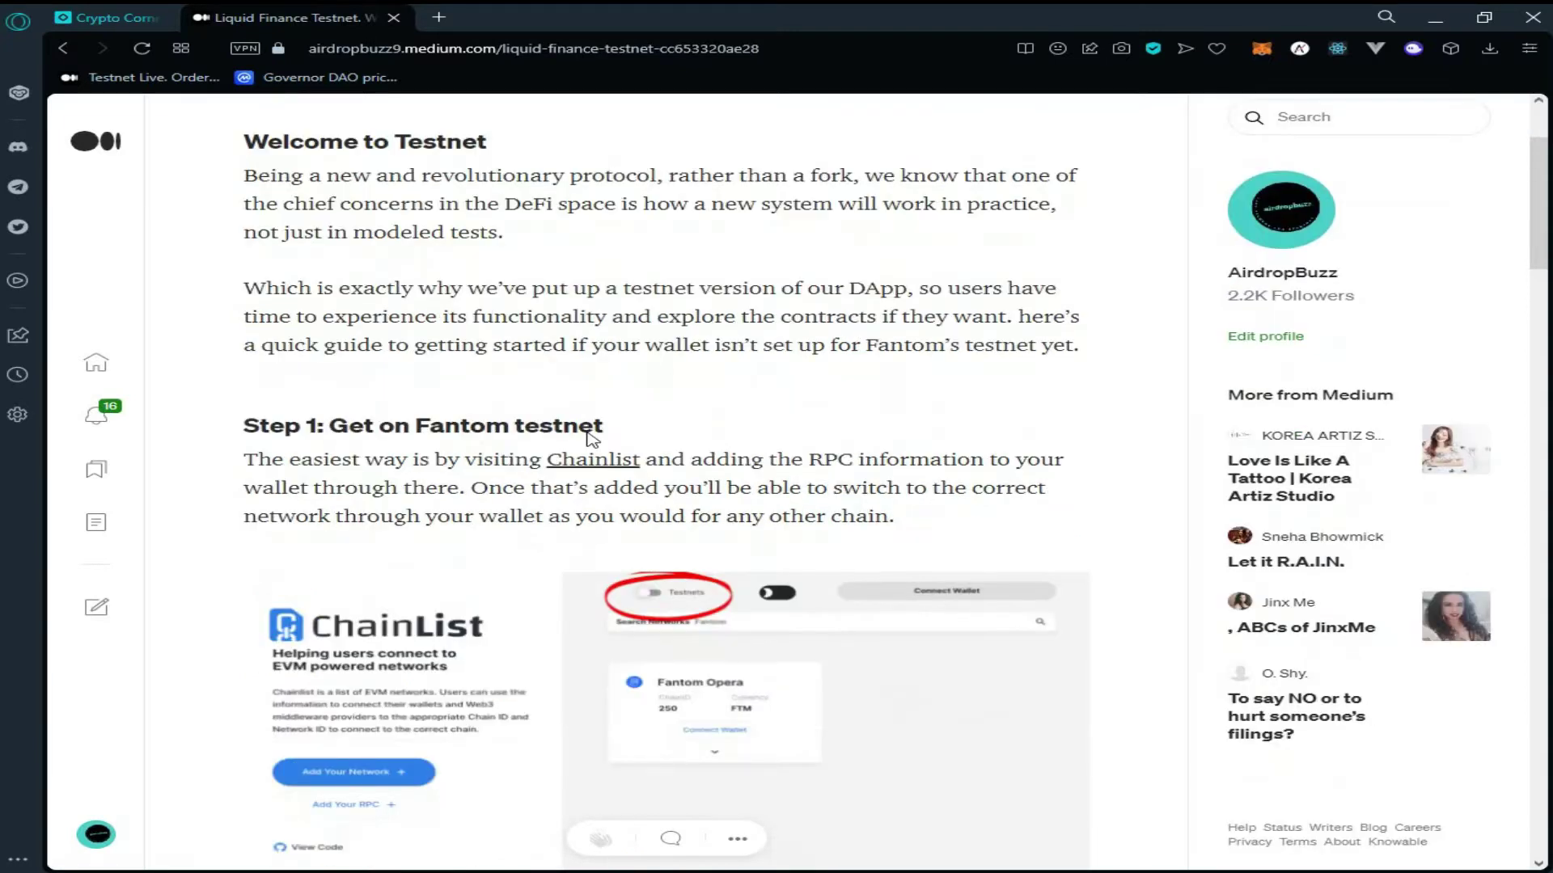
scroll(593, 439, "down", 1)
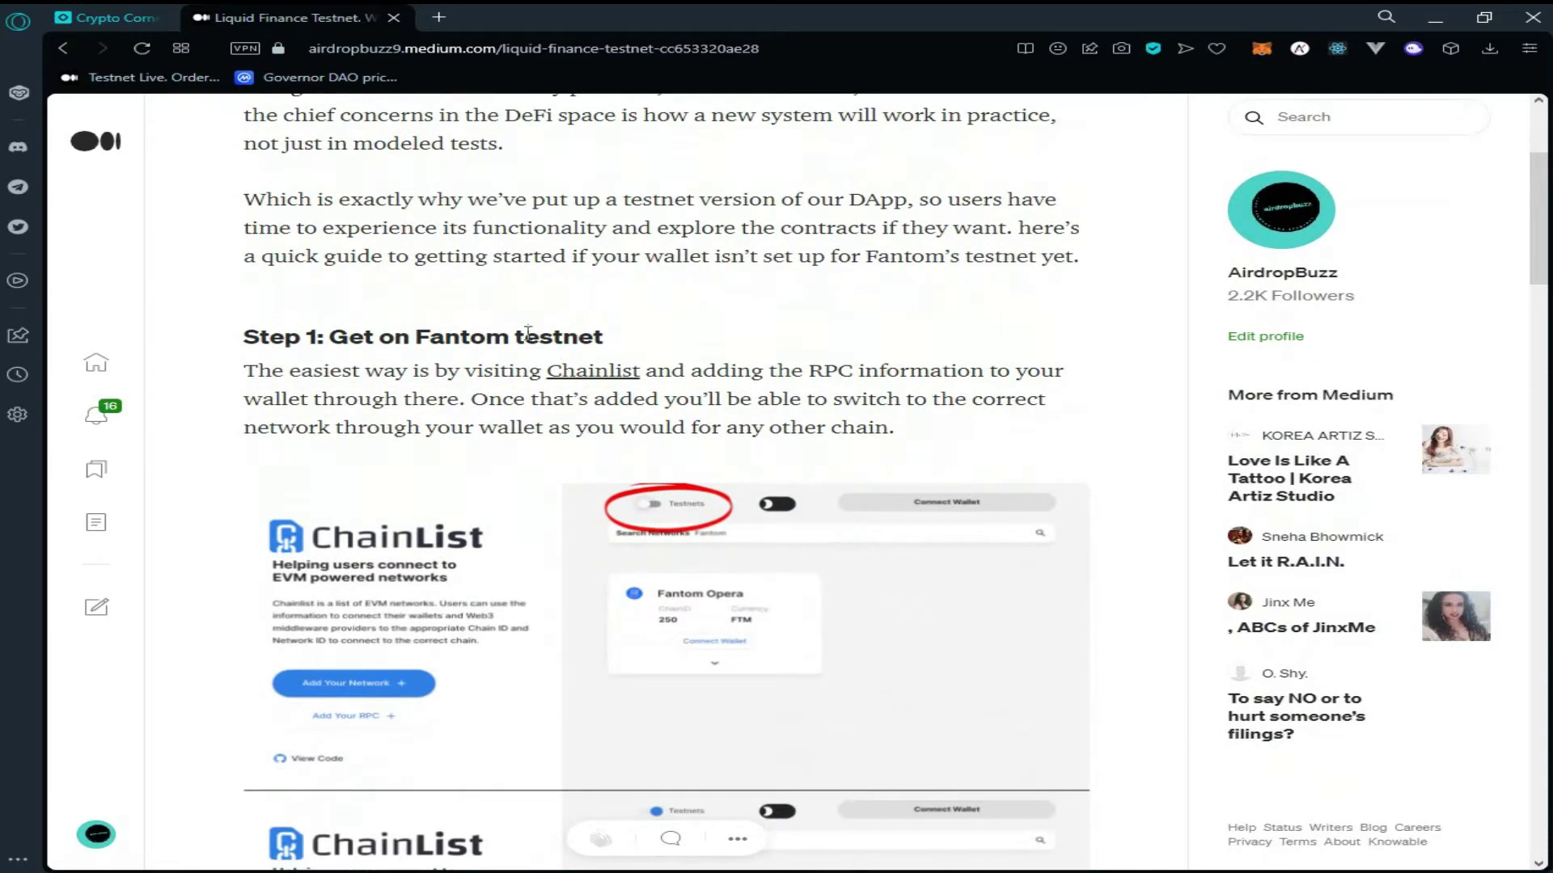
scroll(457, 280, "down", 1)
scroll(558, 271, "down", 1)
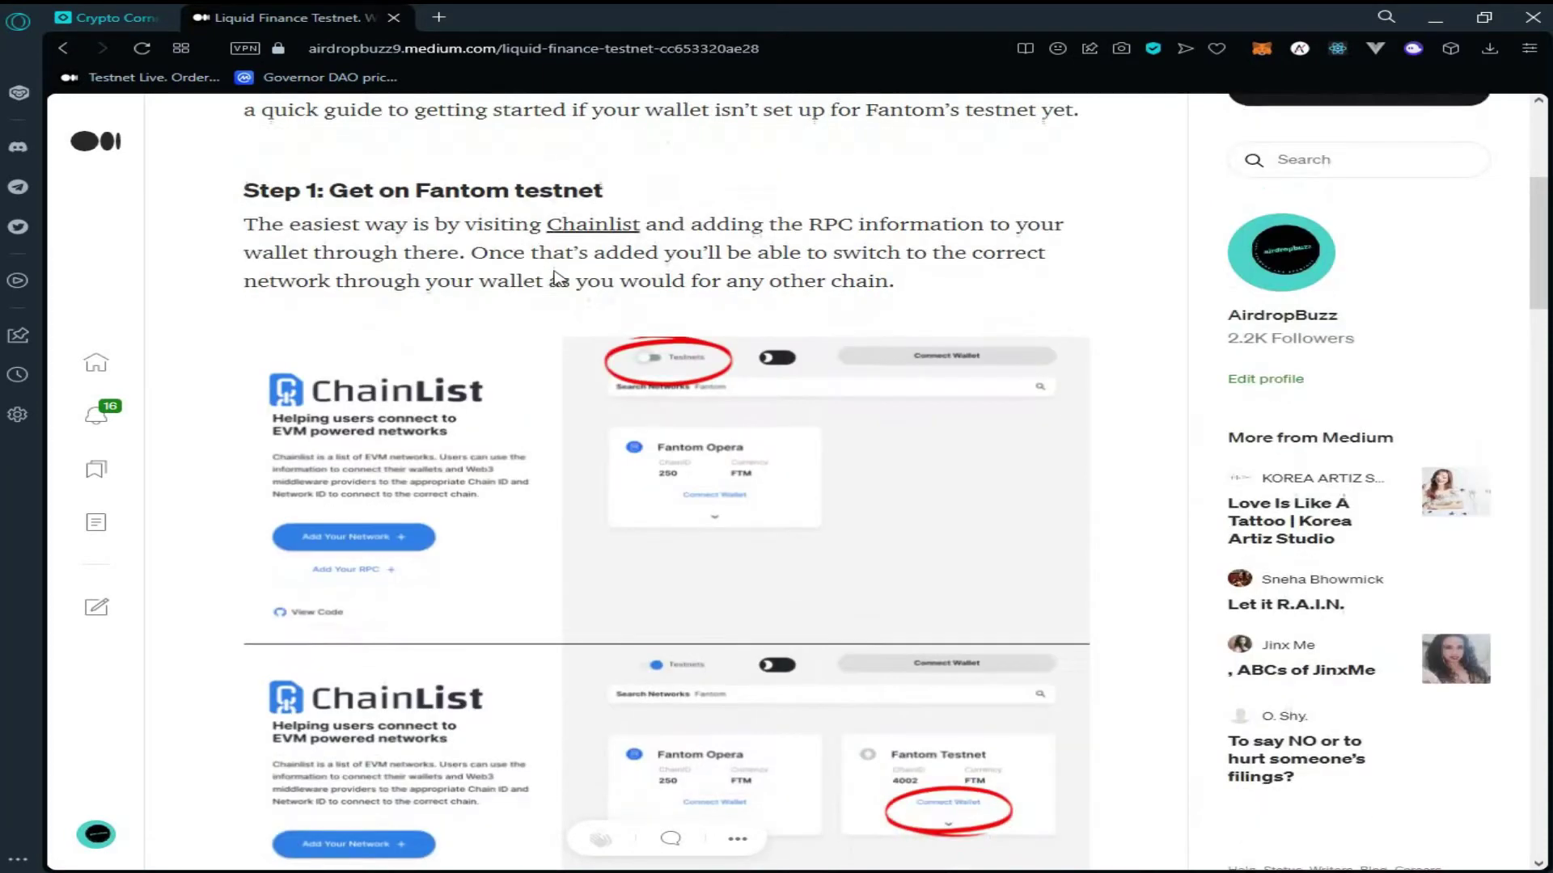
scroll(615, 400, "down", 4)
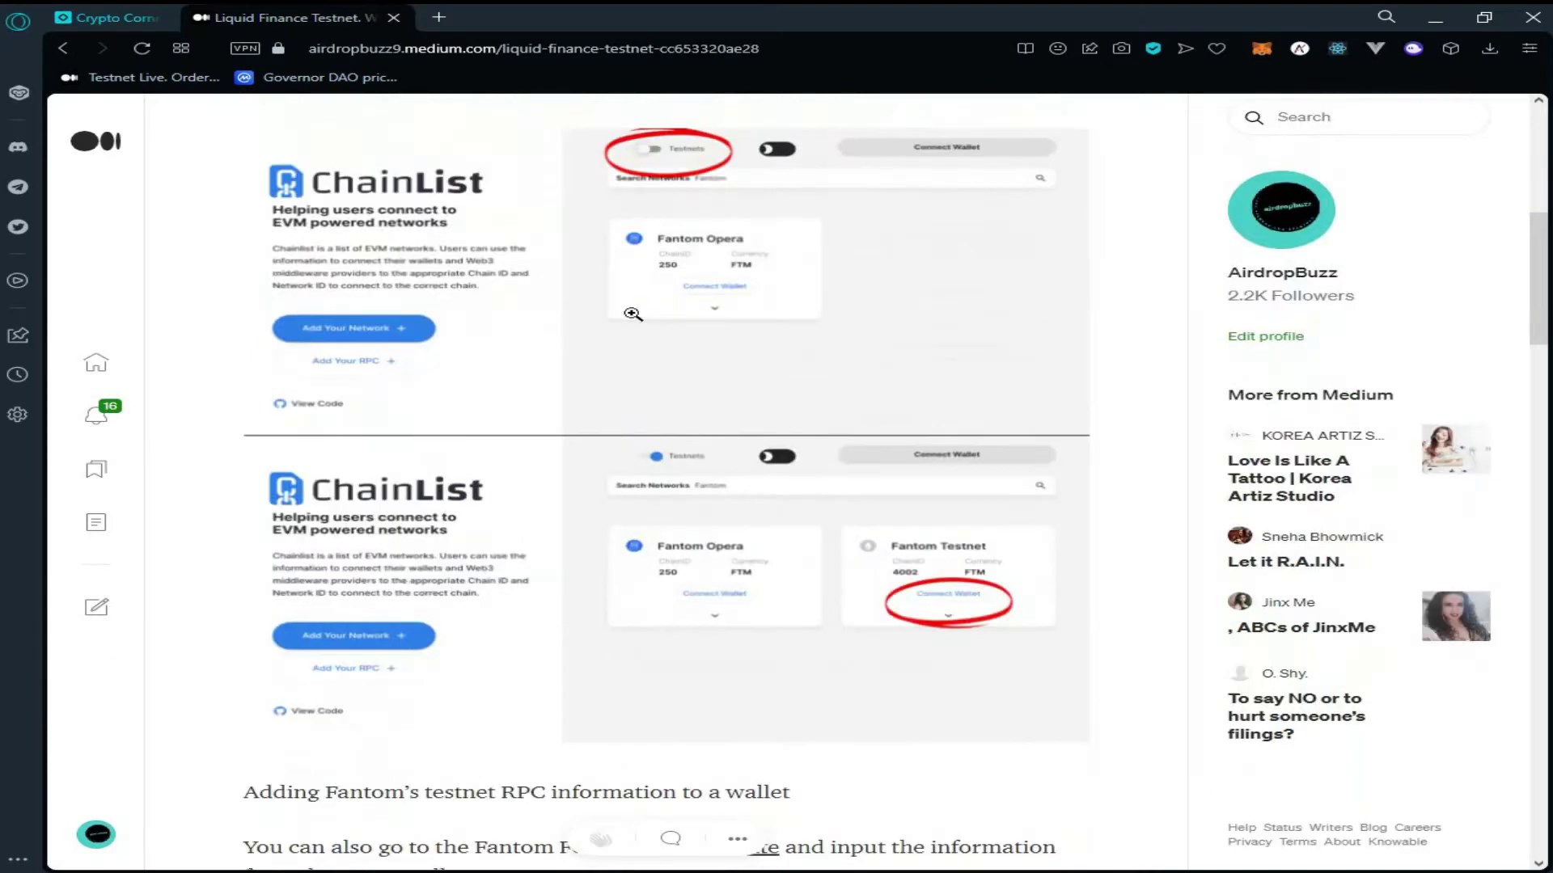
scroll(619, 391, "down", 4)
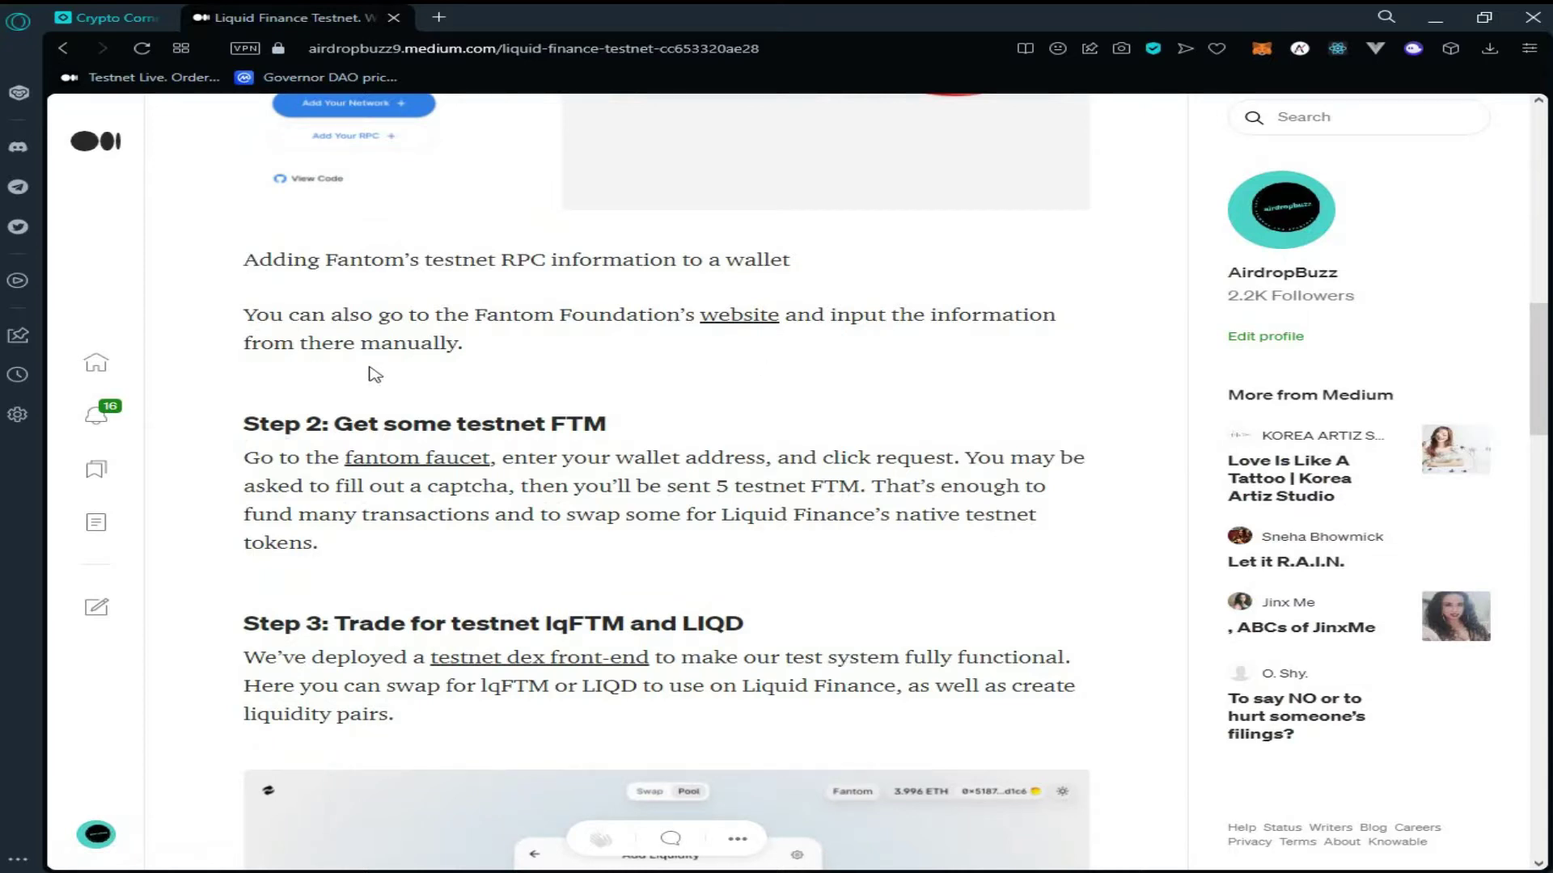
scroll(498, 362, "down", 1)
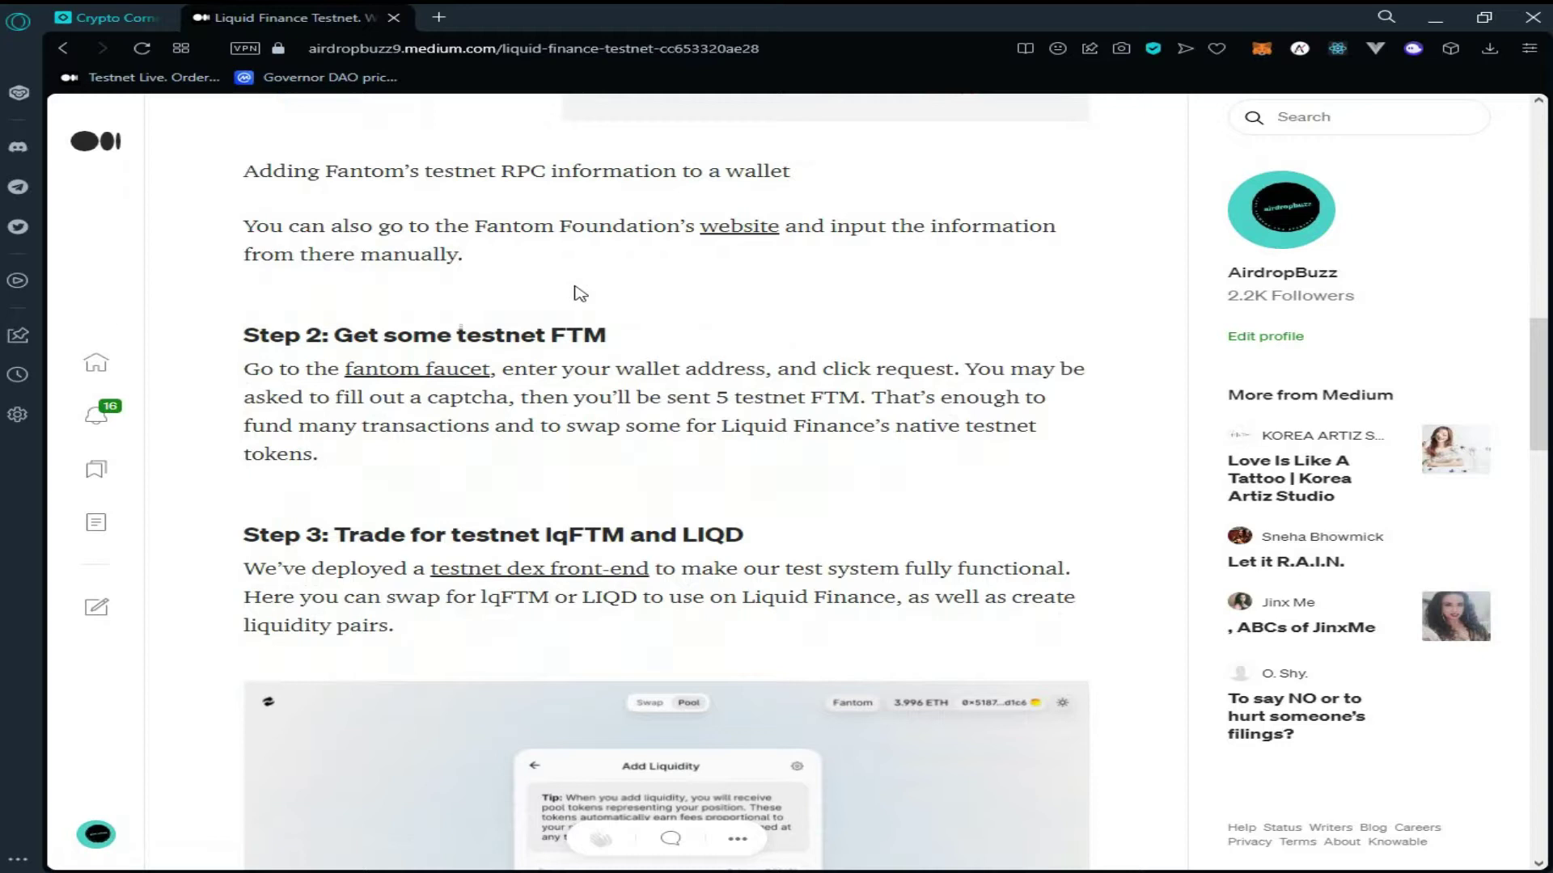
scroll(558, 284, "down", 1)
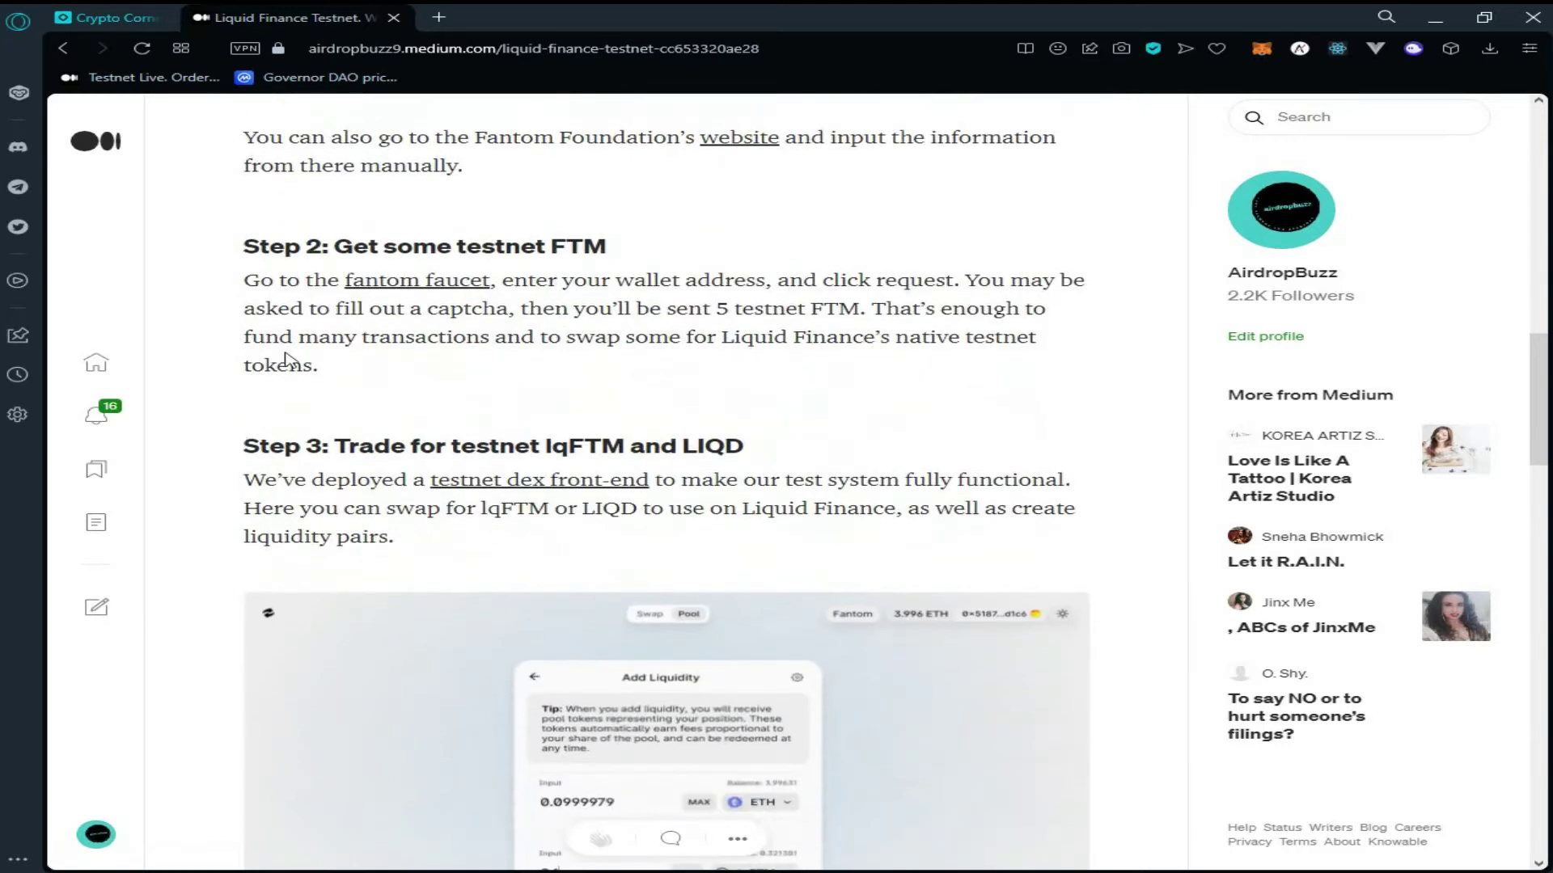
left_click(404, 290)
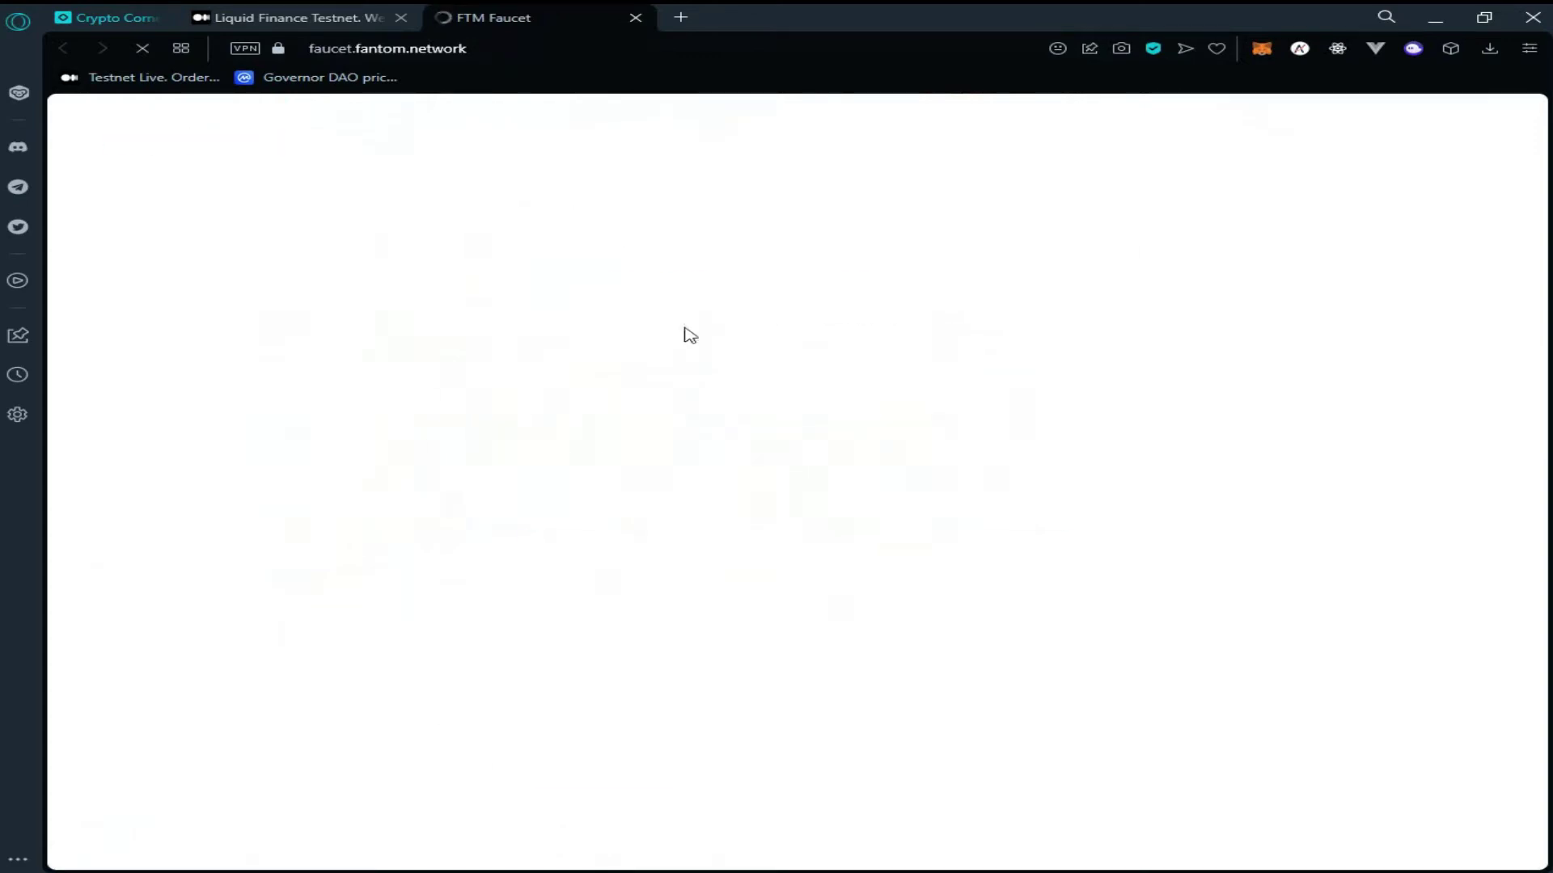
Switch MetaMask from Goerli to Fantom Testnet and copy the account address for the faucet
left_click(1262, 48)
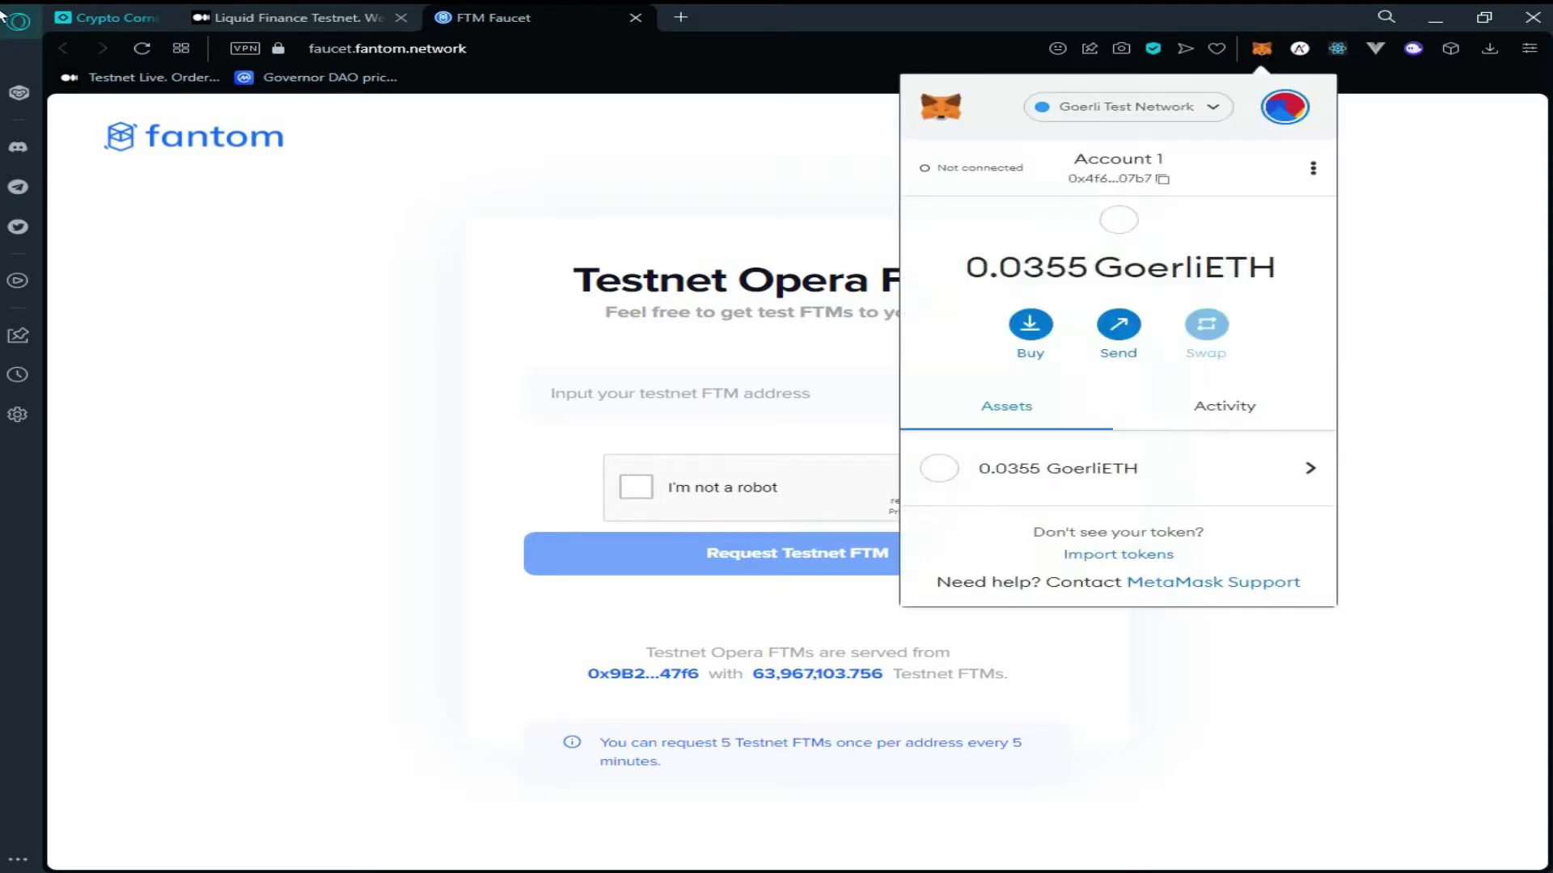
left_click(1177, 106)
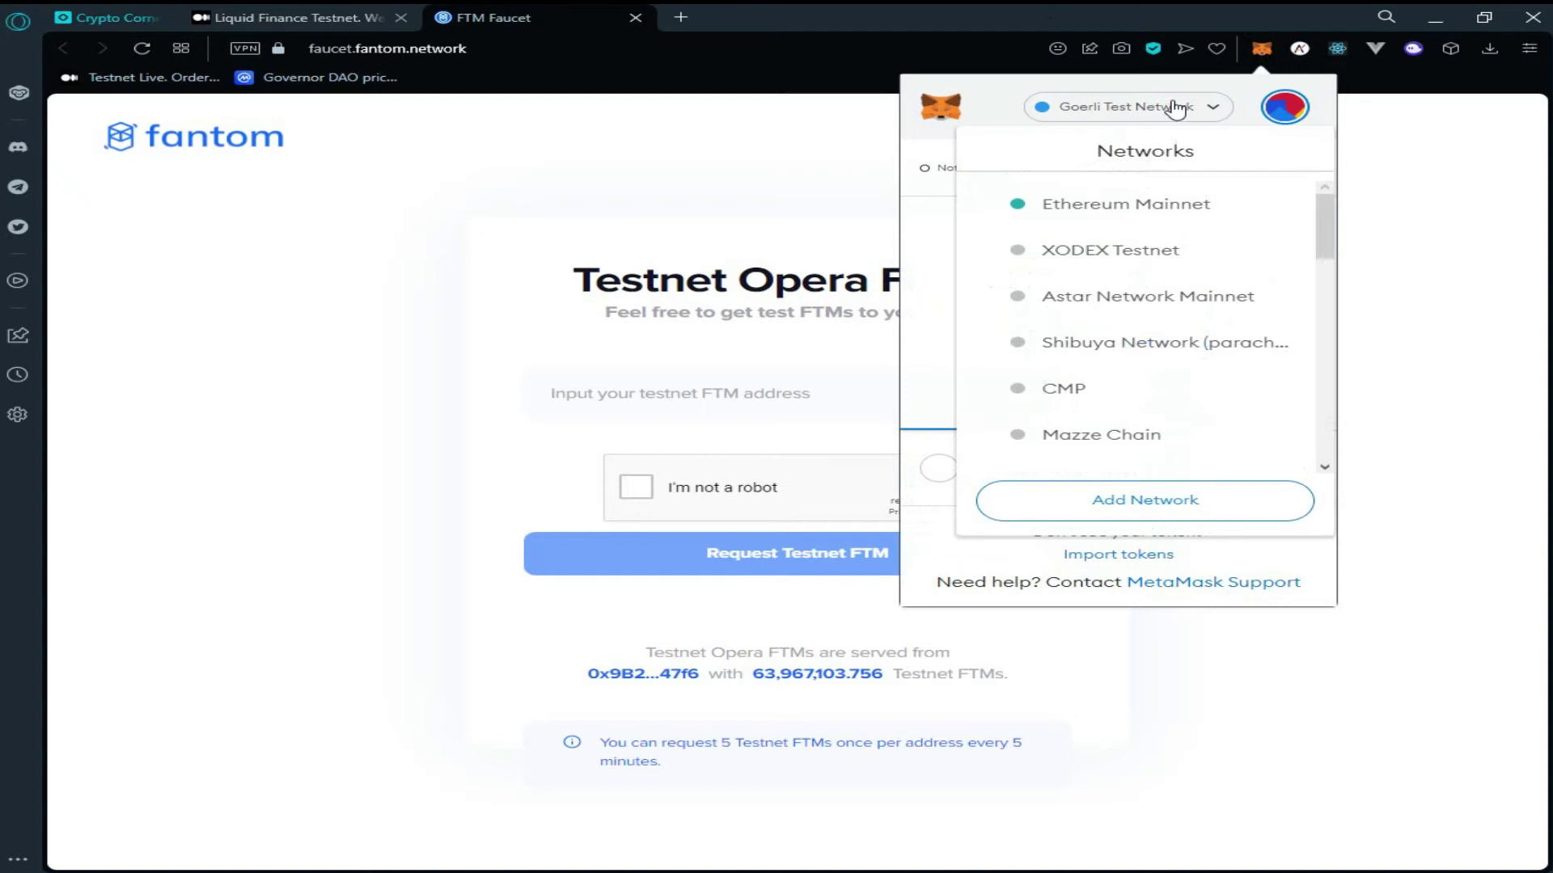
scroll(1200, 306, "down", 3)
scroll(1204, 312, "down", 3)
scroll(1198, 327, "down", 3)
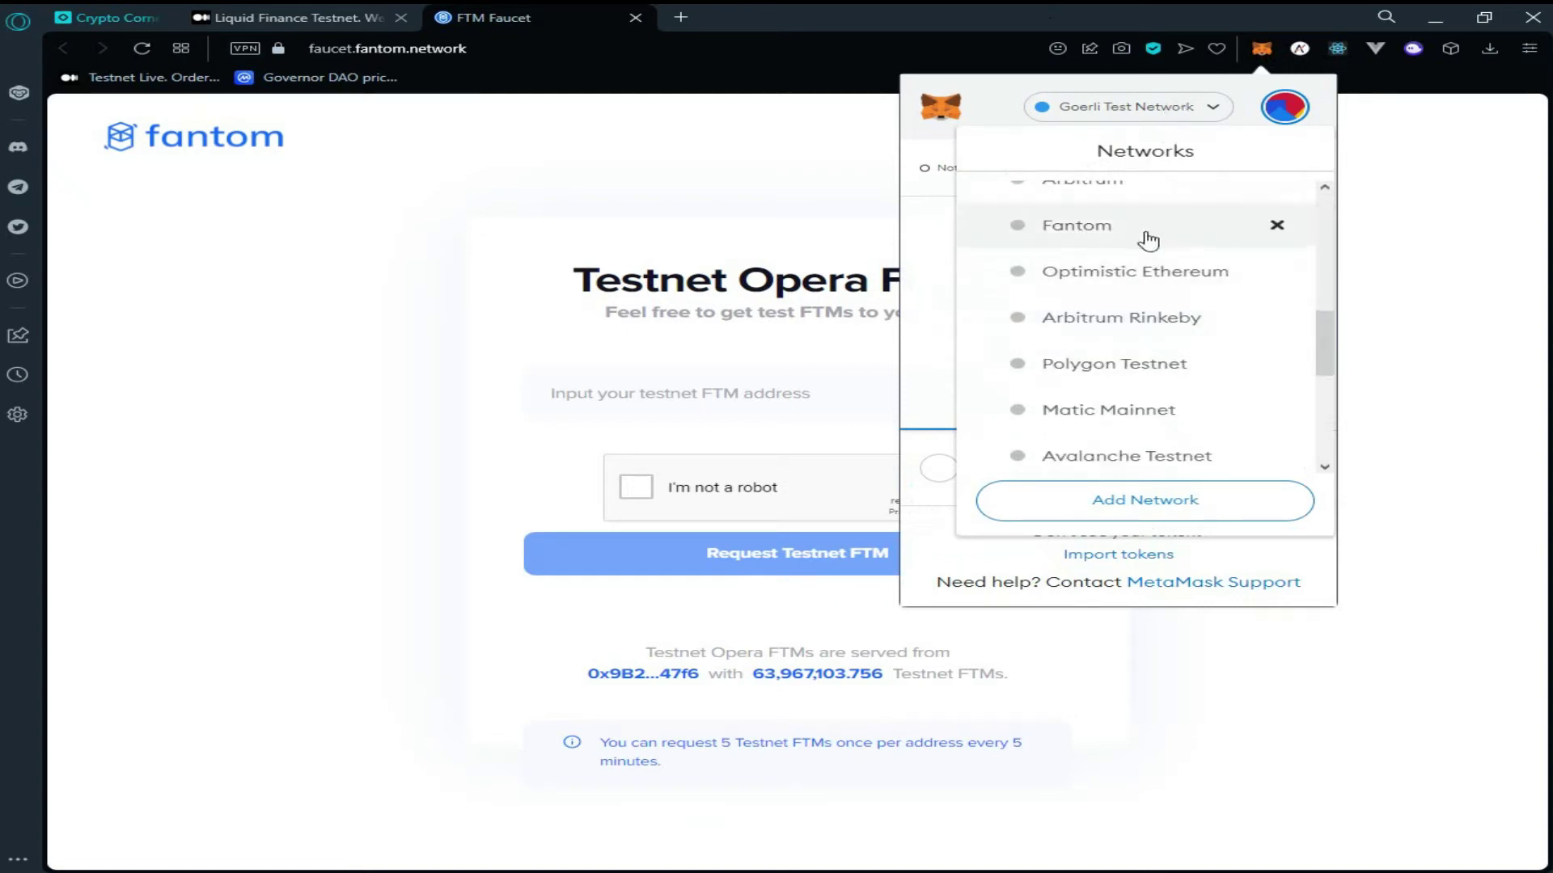
left_click(1146, 242)
left_click(1134, 184)
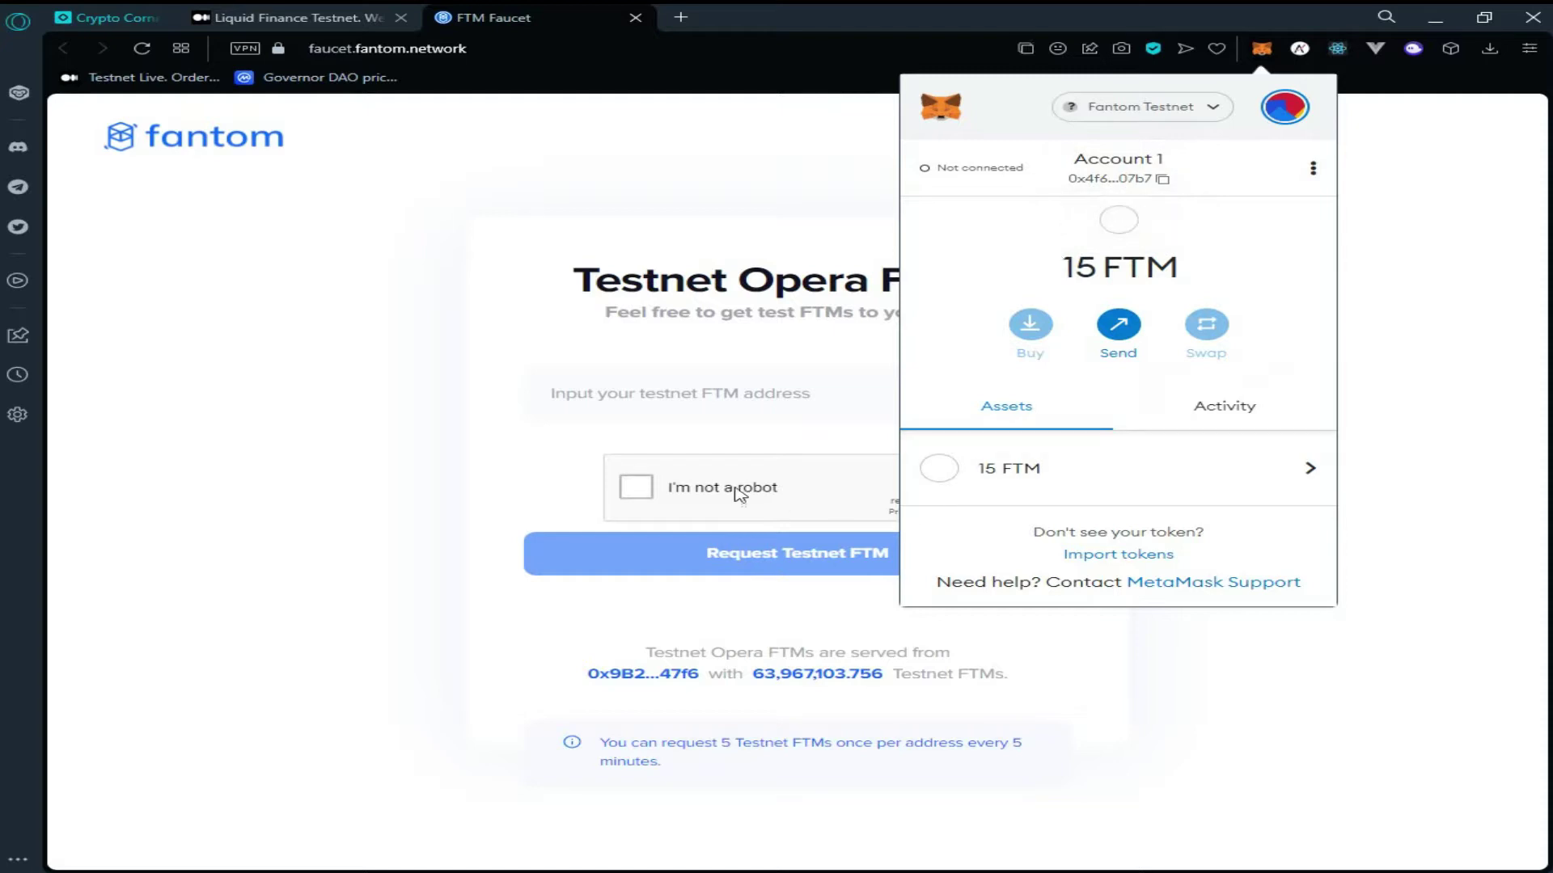
left_click(729, 396)
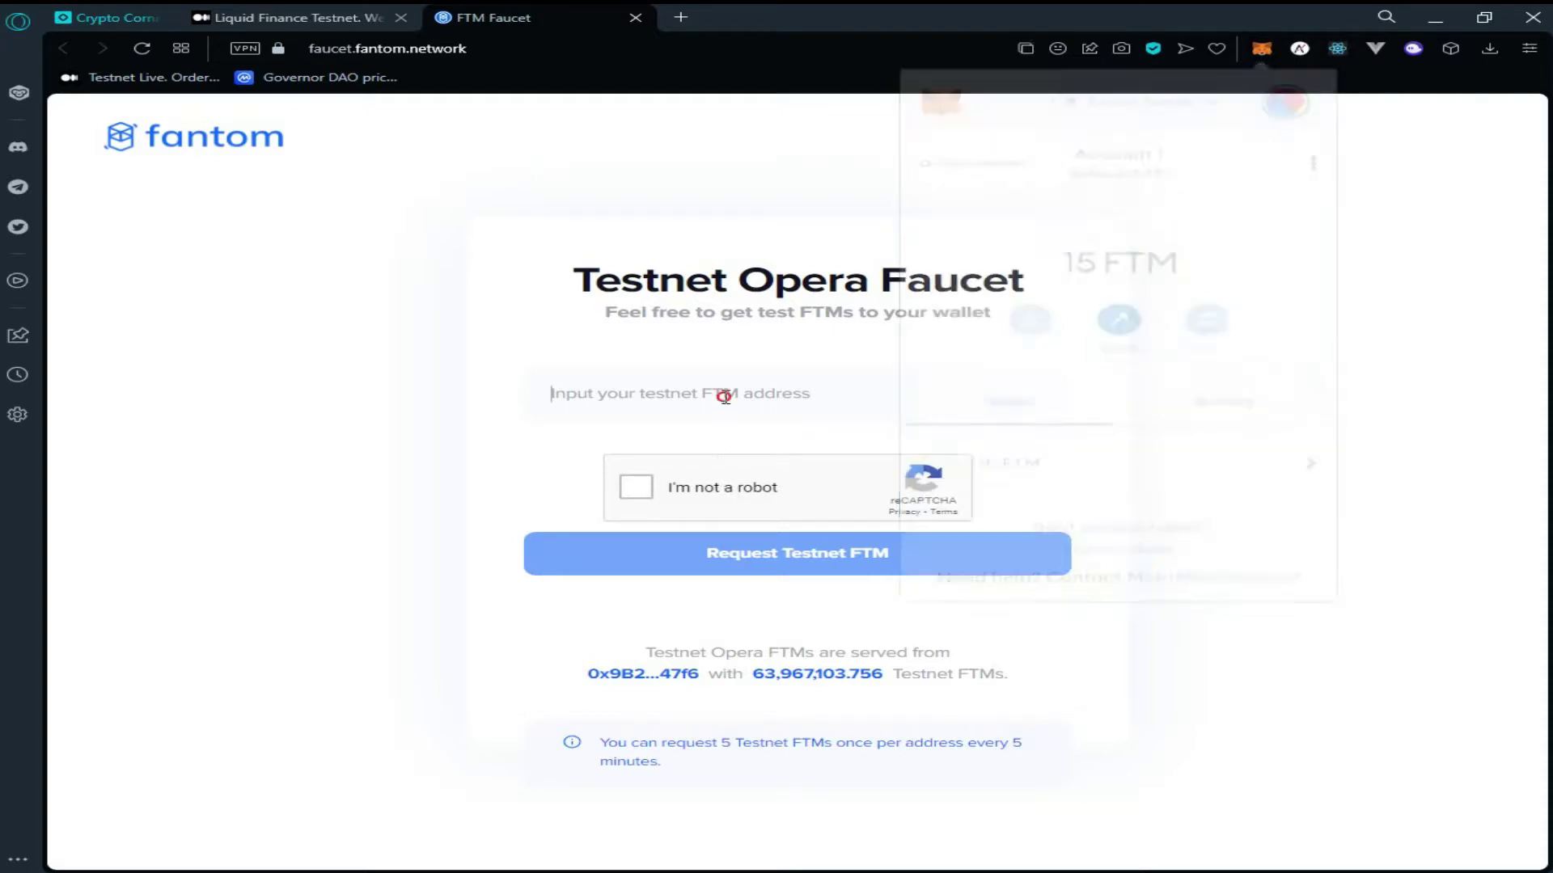
Paste the wallet address, pass the not-a-robot check, and request 5 testnet FTM
type("0x4f673C81CD7E43F1355dec13069EC6DAbdB407b7")
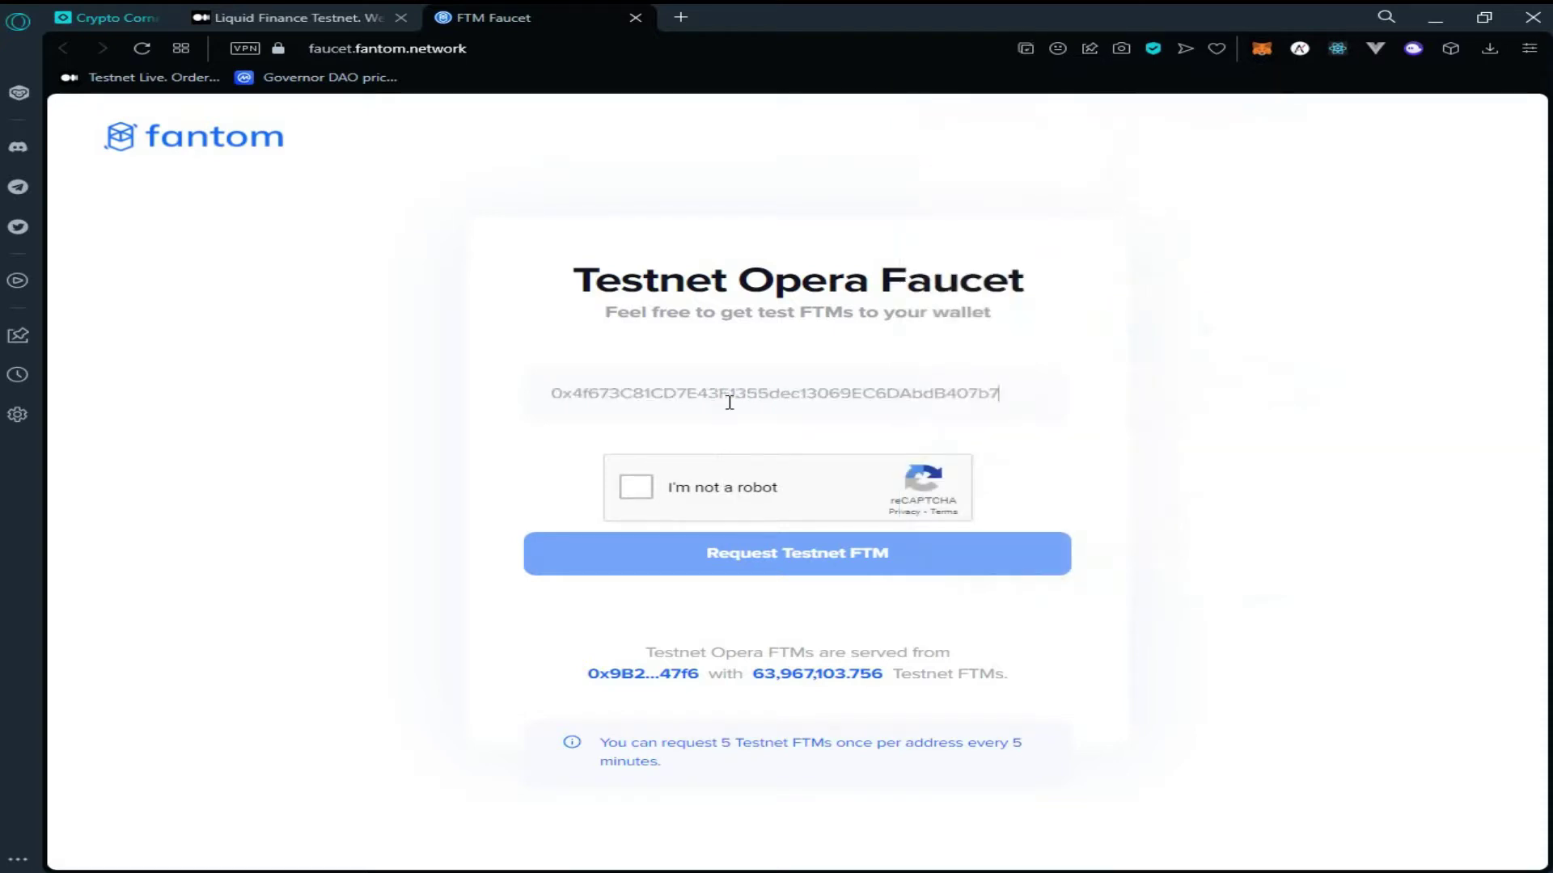
left_click(701, 502)
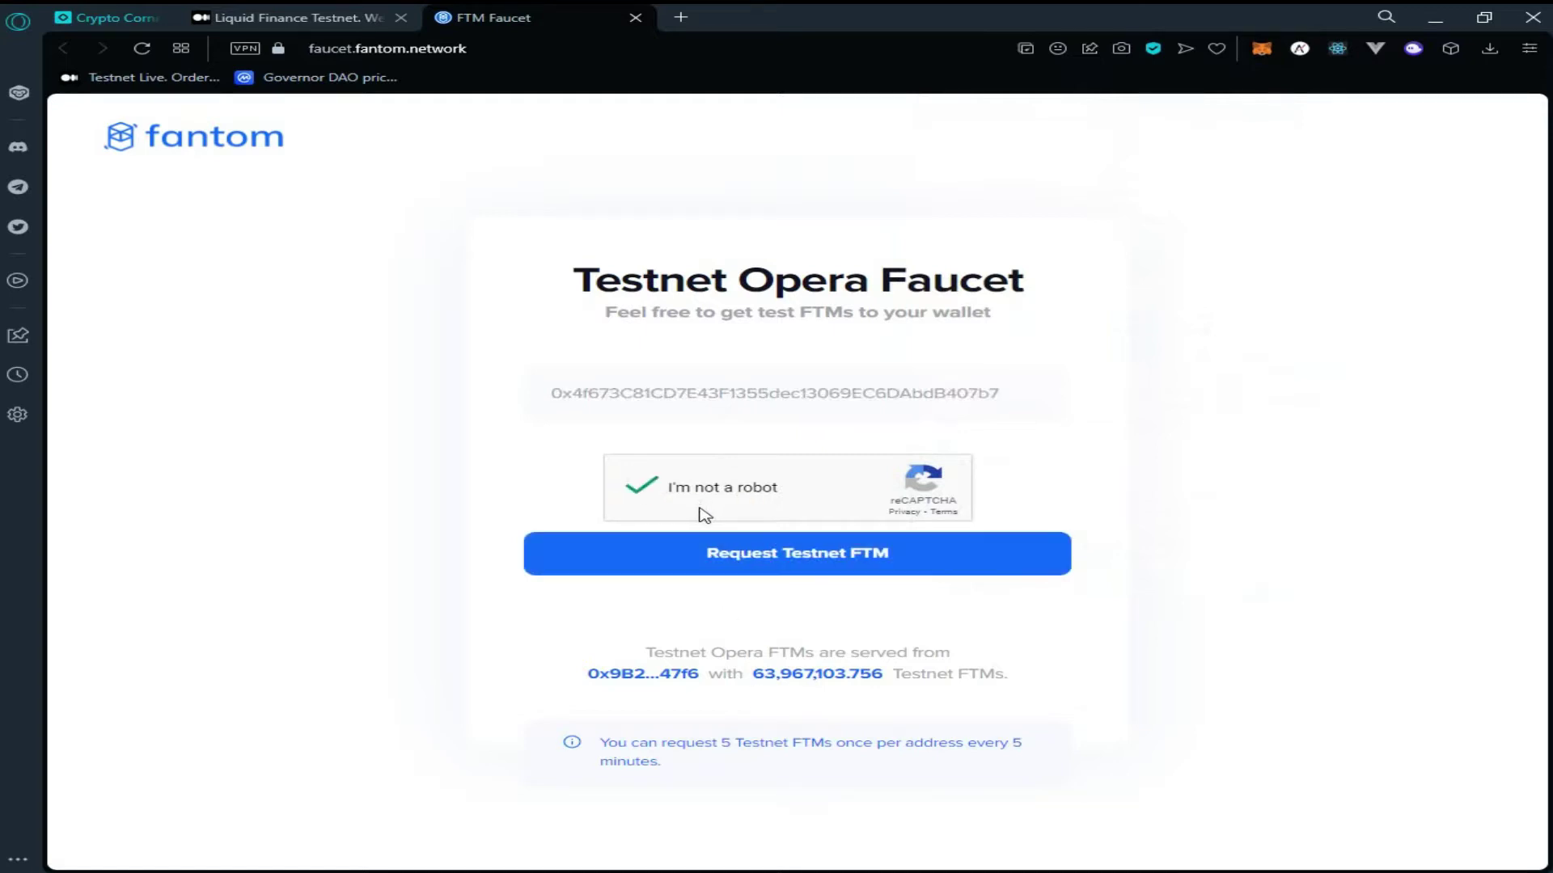
left_click(734, 566)
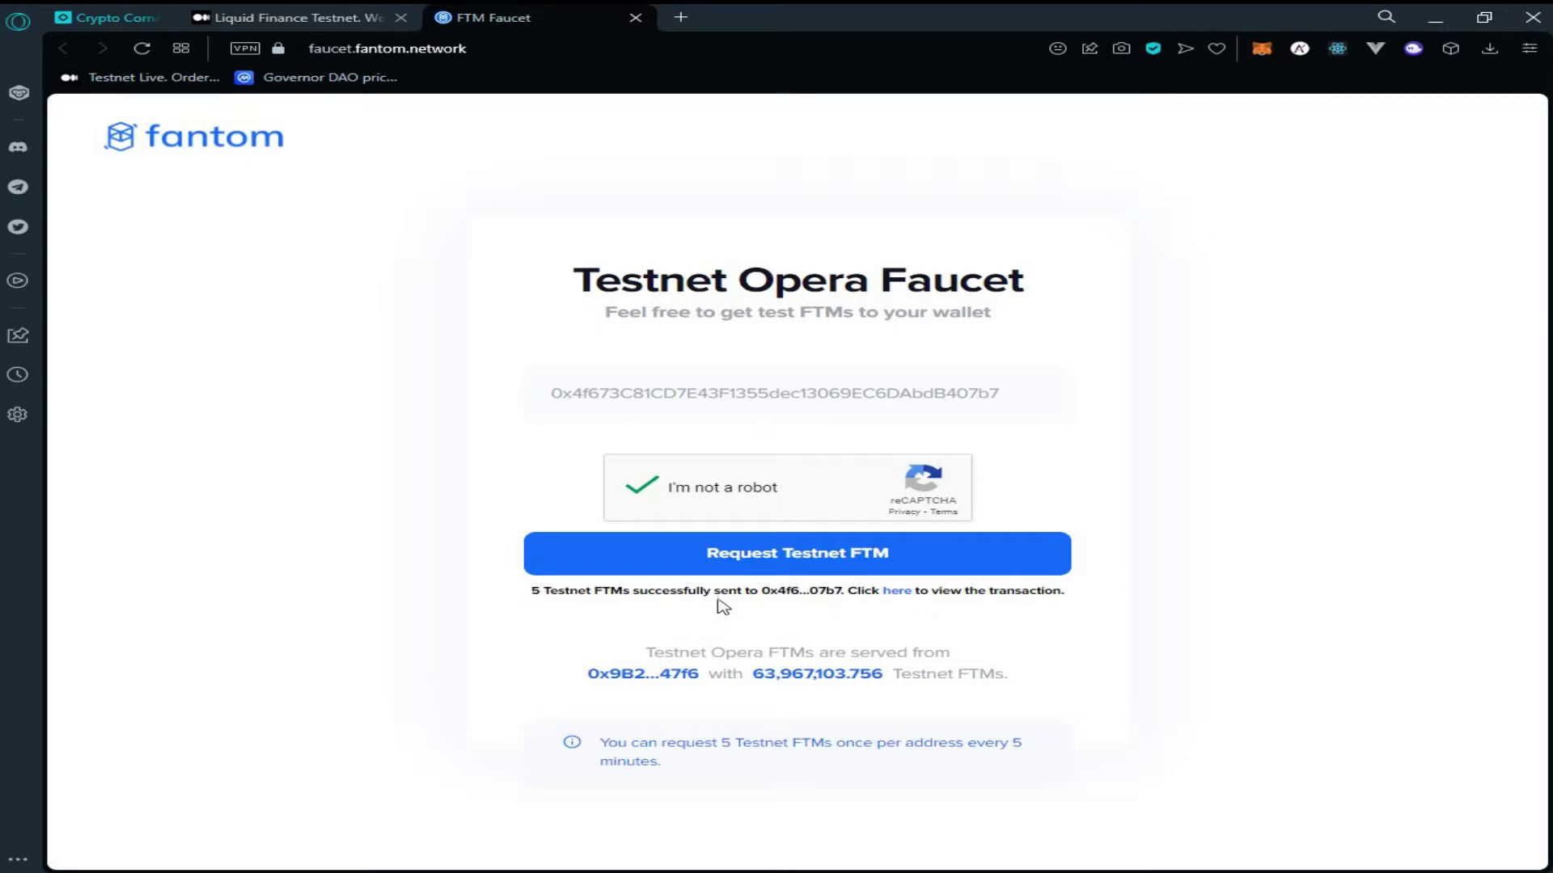
Open testnet.liquidfinance.io from the guide and close the faucet tab
left_click(318, 11)
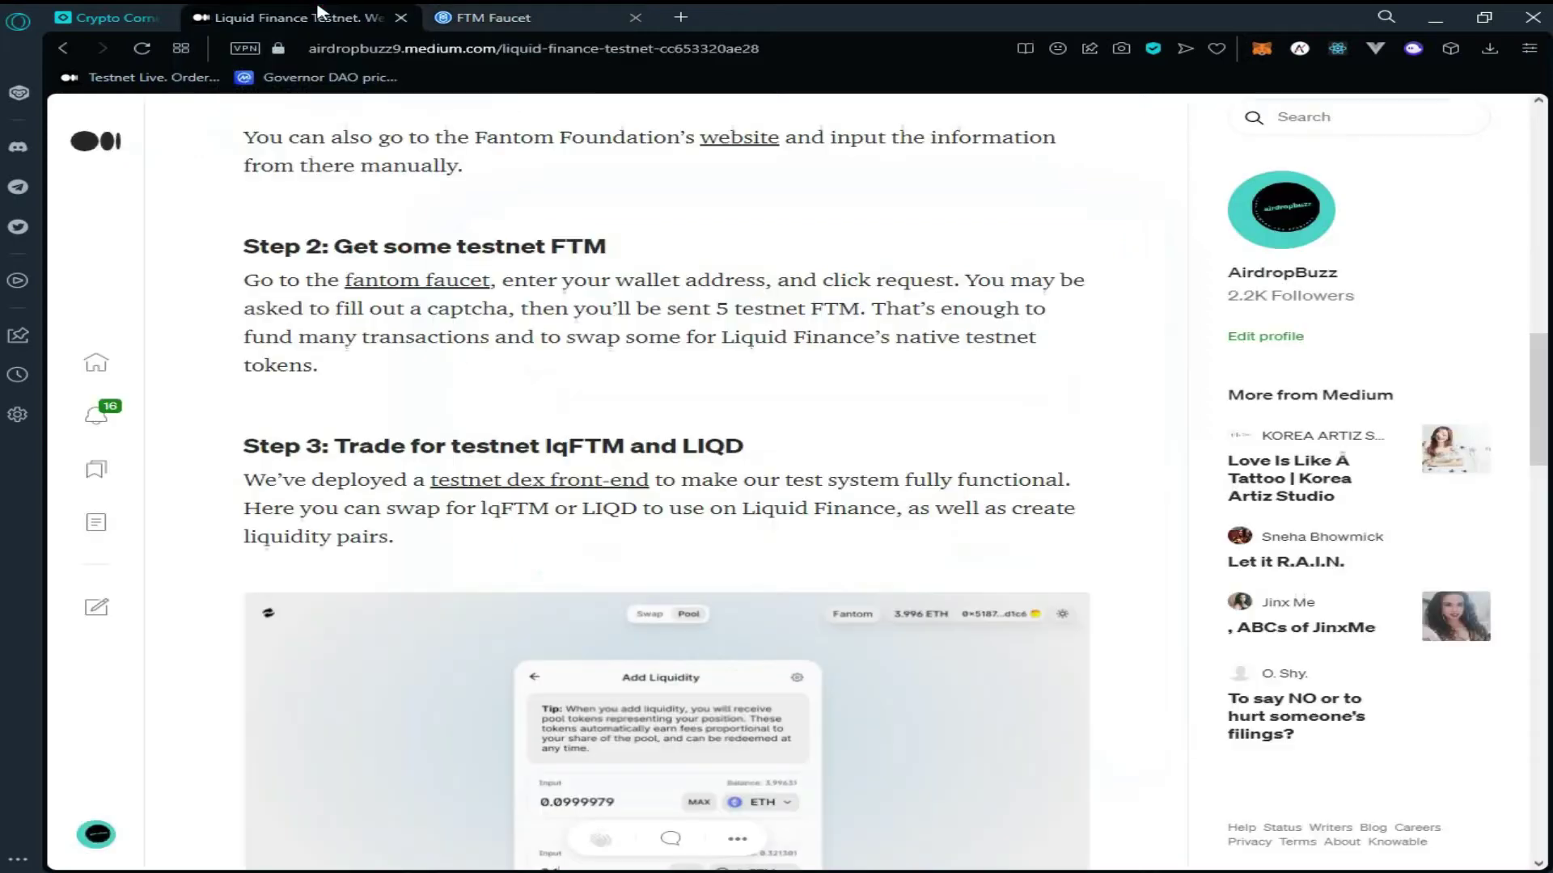
scroll(538, 225, "down", 7)
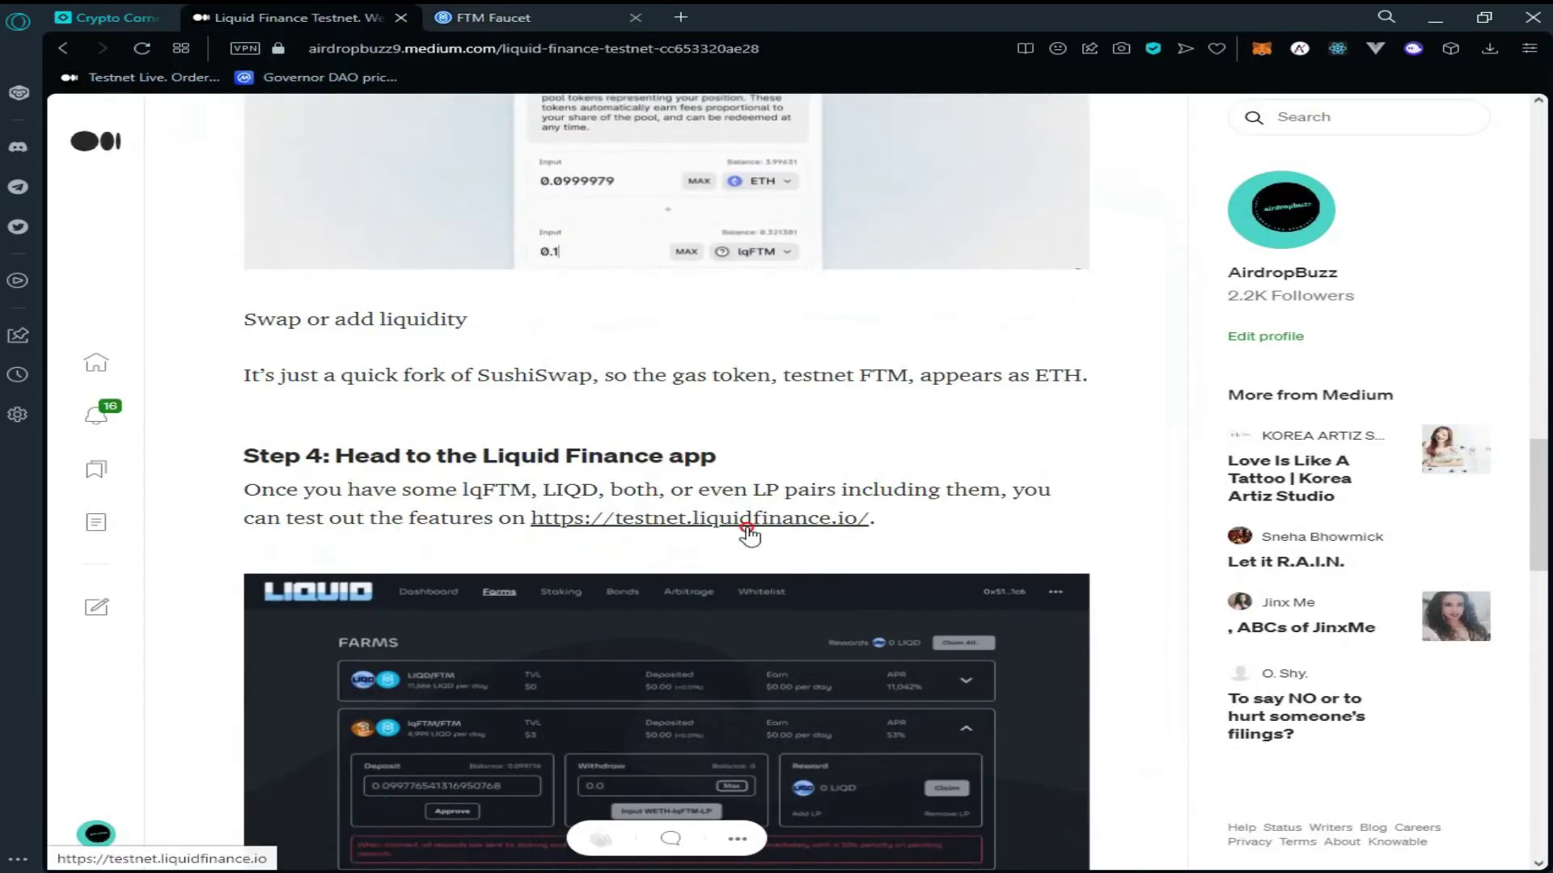
left_click(746, 527)
left_click(876, 17)
Connect the MetaMask account to the Liquid Finance testnet dashboard
left_click(1269, 128)
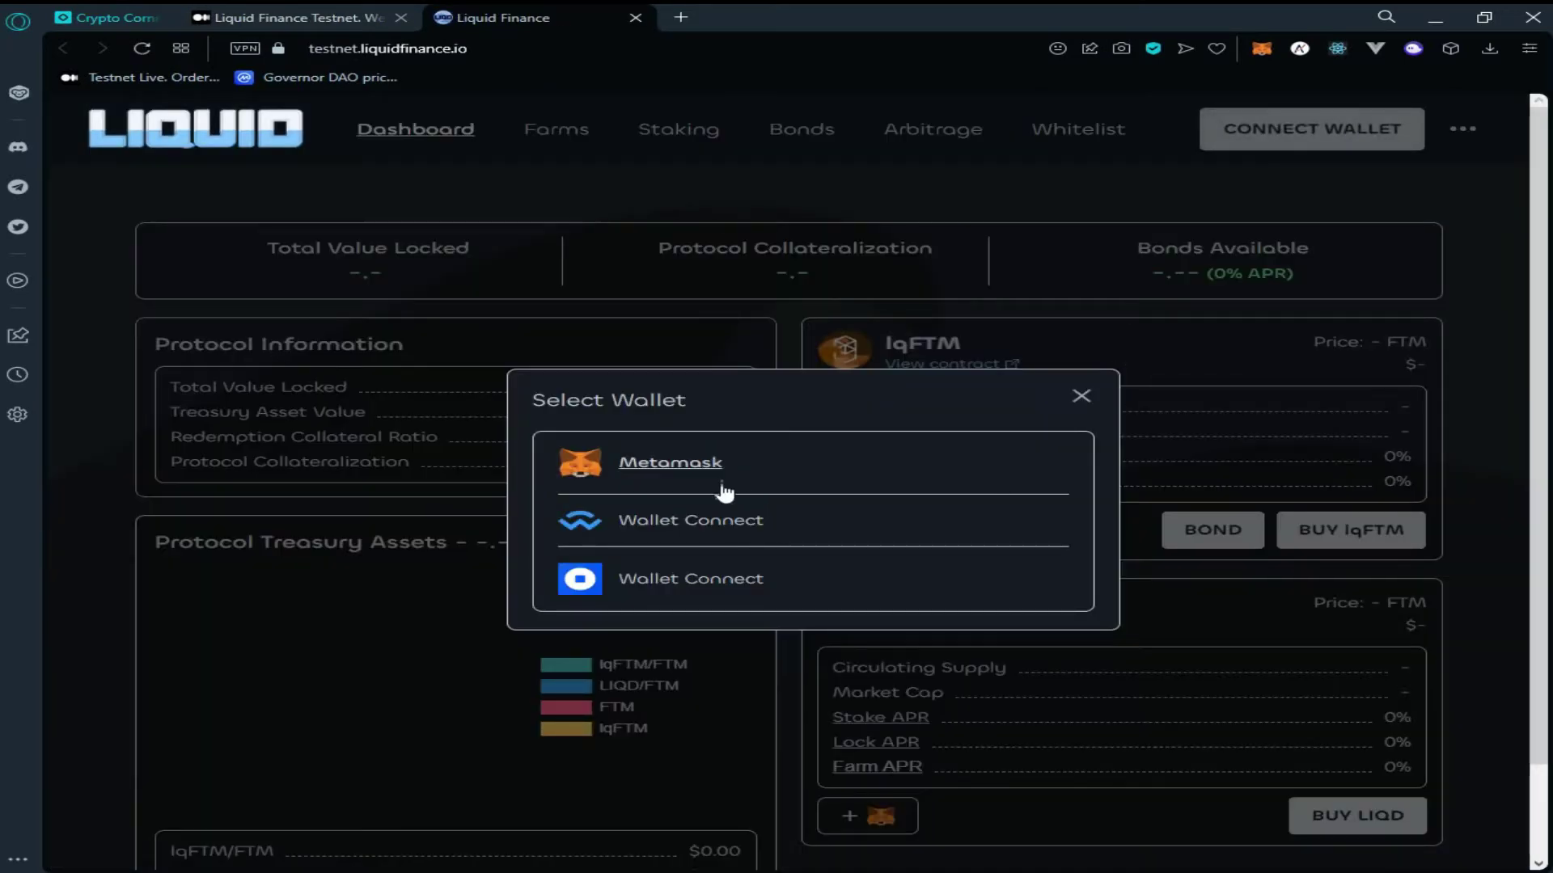
left_click(710, 482)
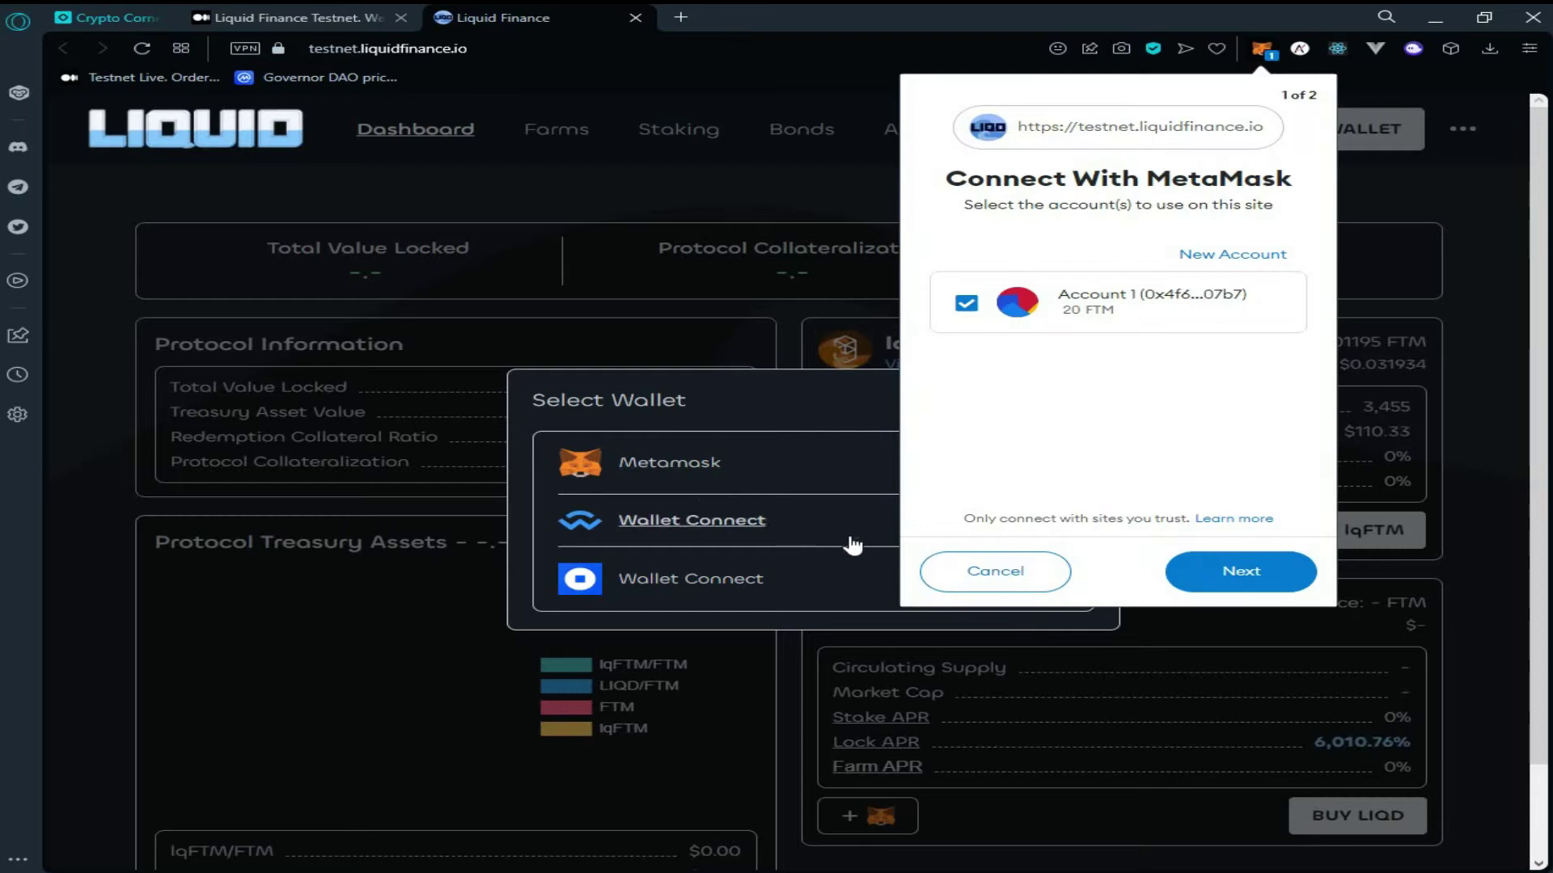
left_click(1189, 573)
left_click(1188, 572)
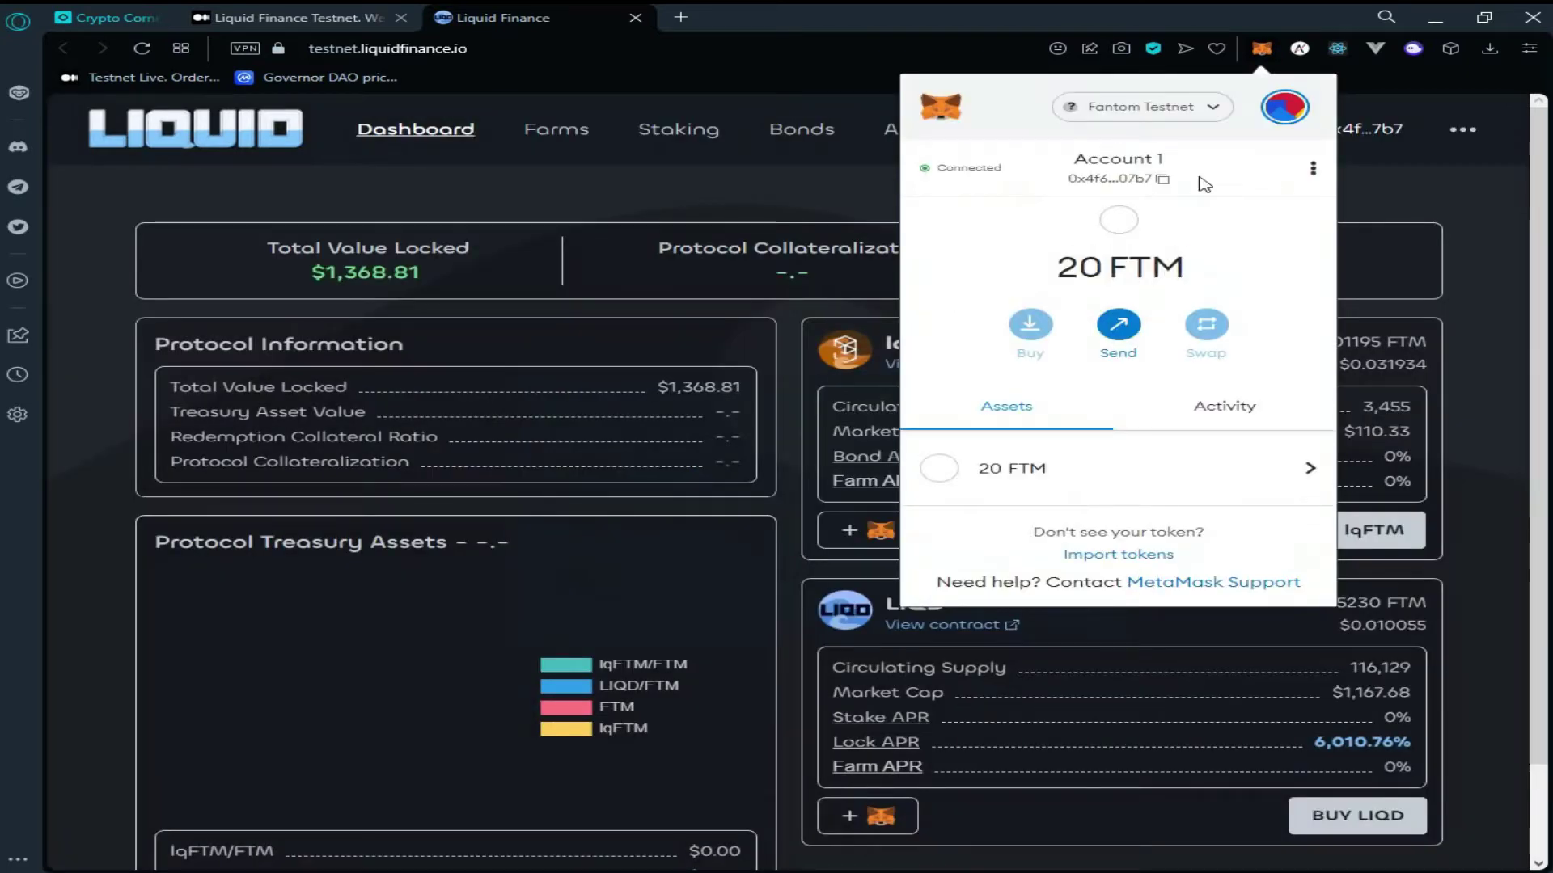
left_click(731, 213)
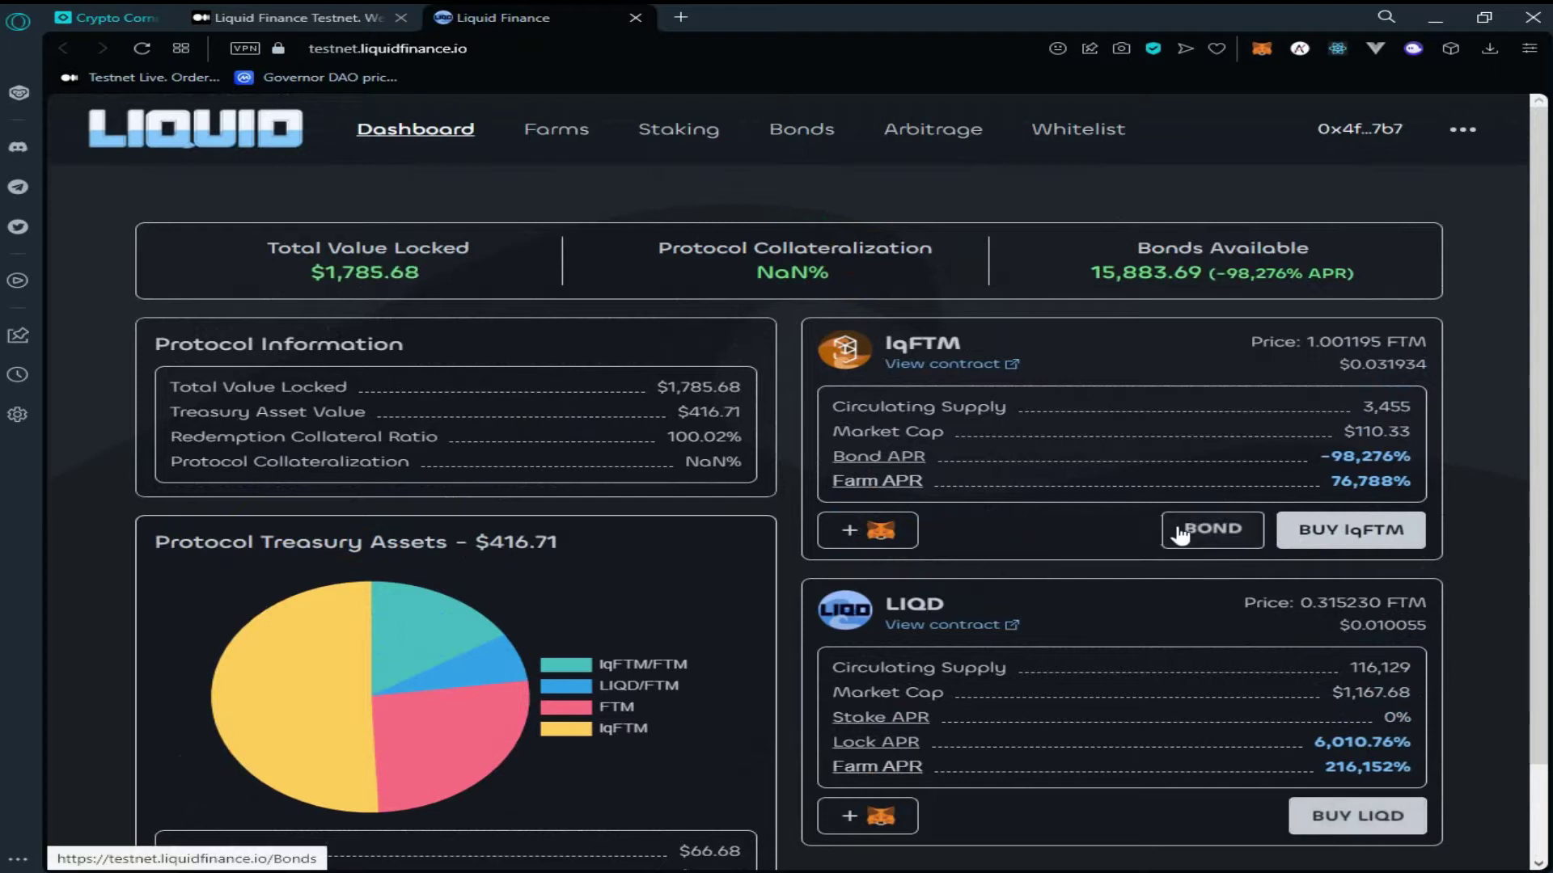
Open the DEX swap page via BUY lqFTM with ETH as source and connect MetaMask
left_click(1304, 536)
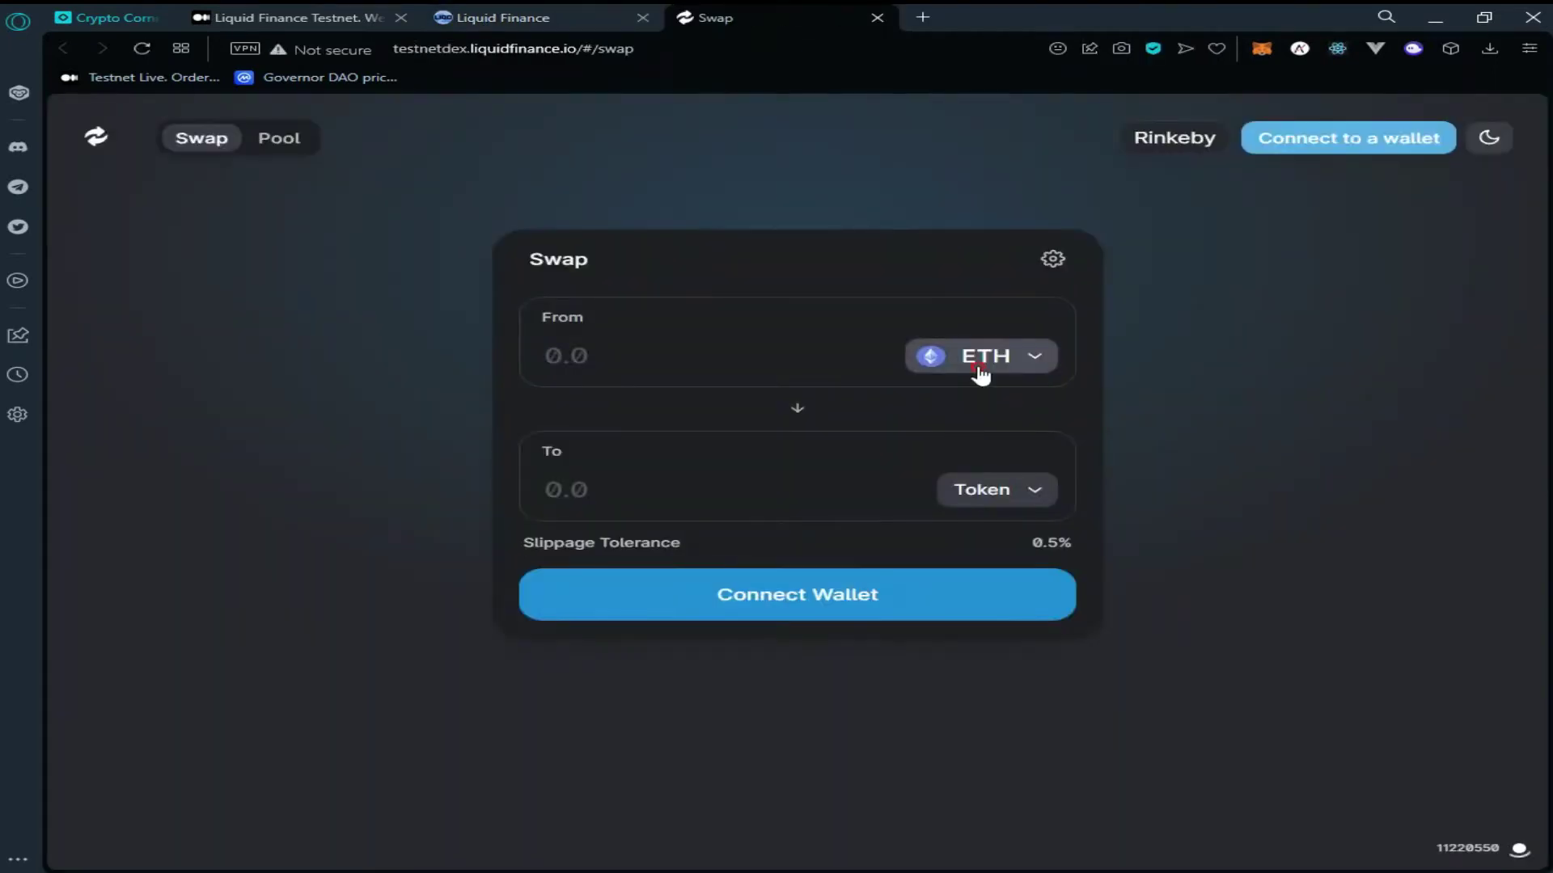
left_click(980, 373)
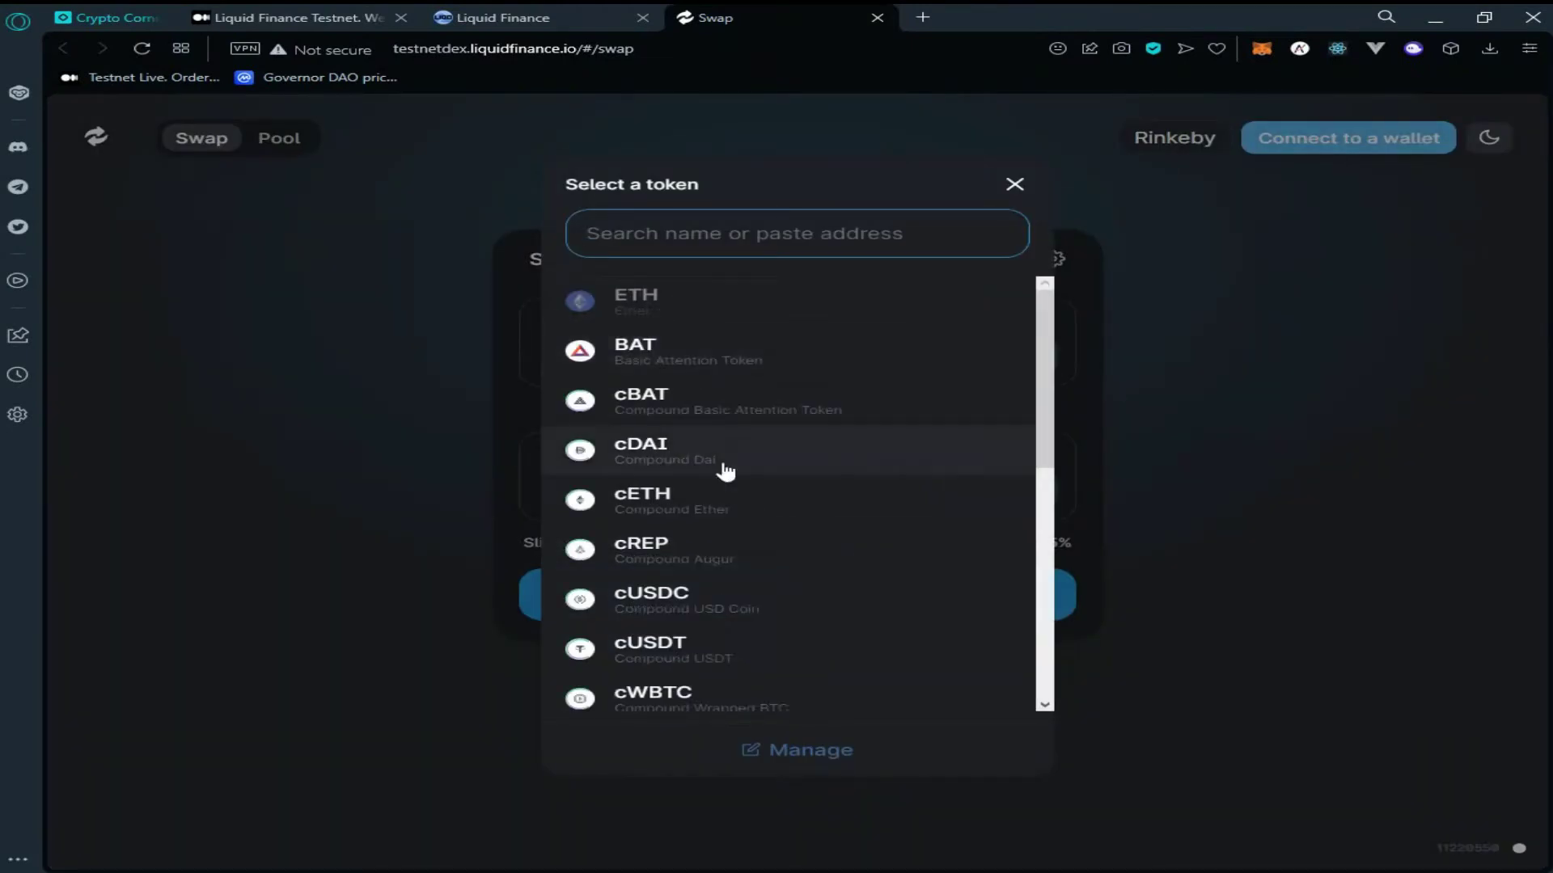
left_click(1293, 145)
left_click(1293, 146)
left_click(732, 404)
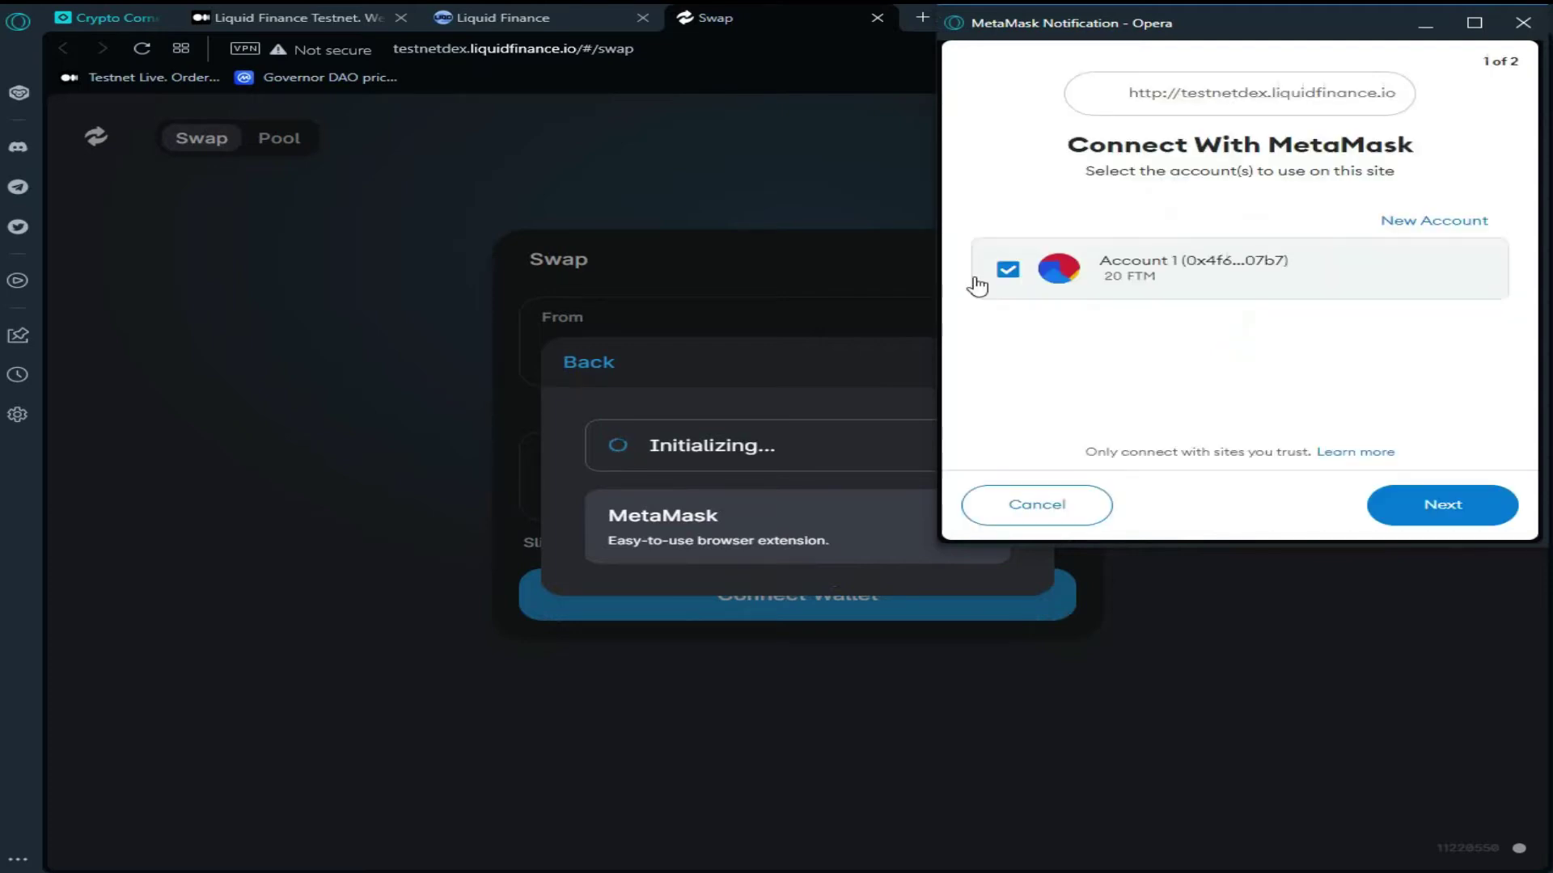
left_click(1442, 509)
left_click(1445, 515)
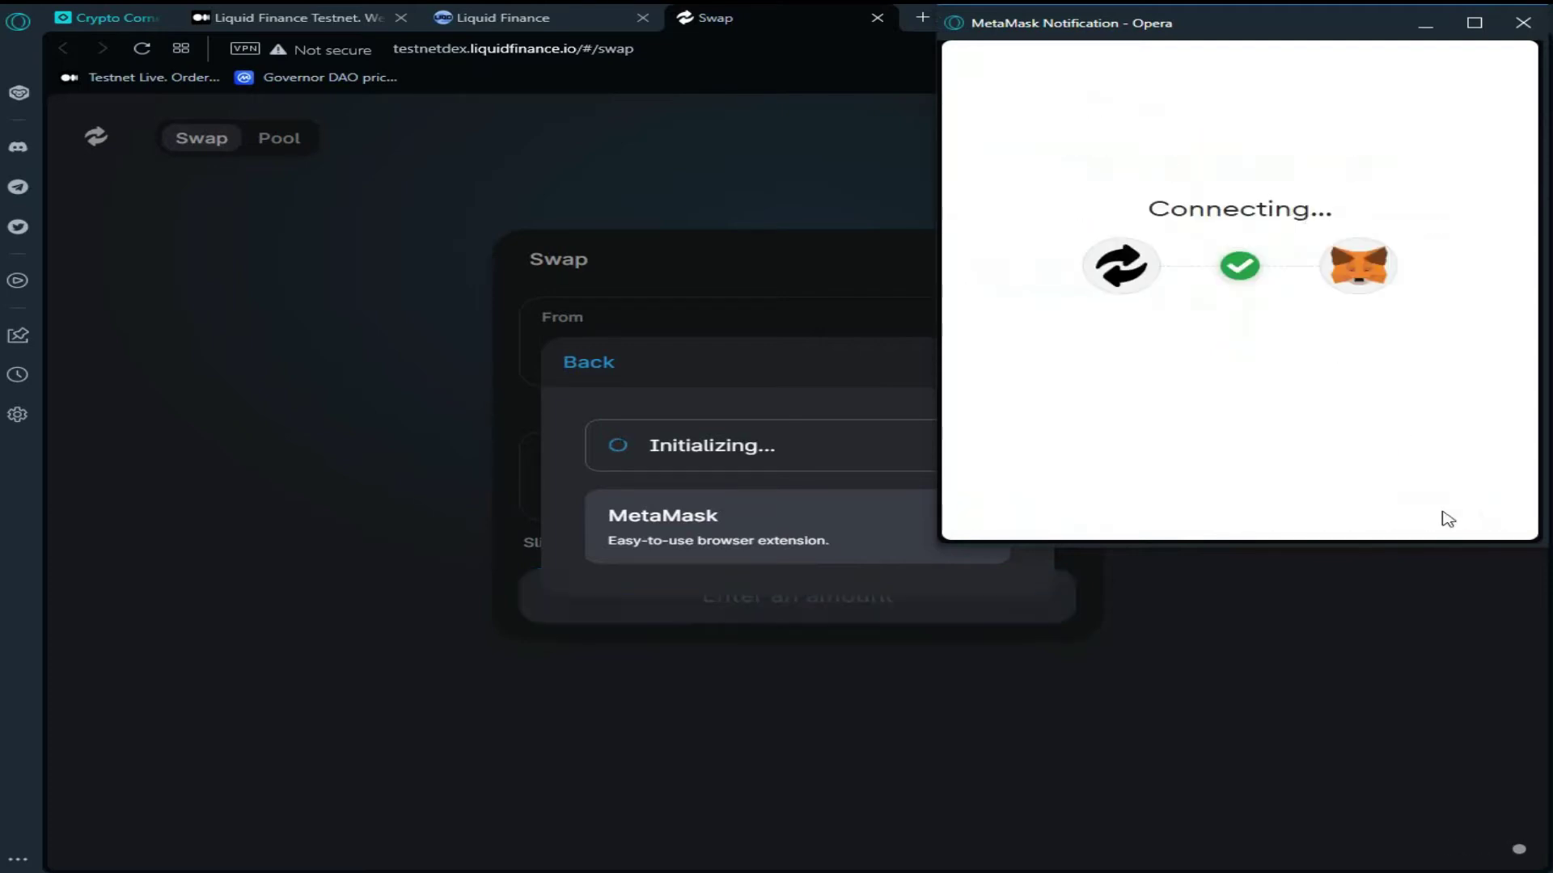
left_click(1033, 488)
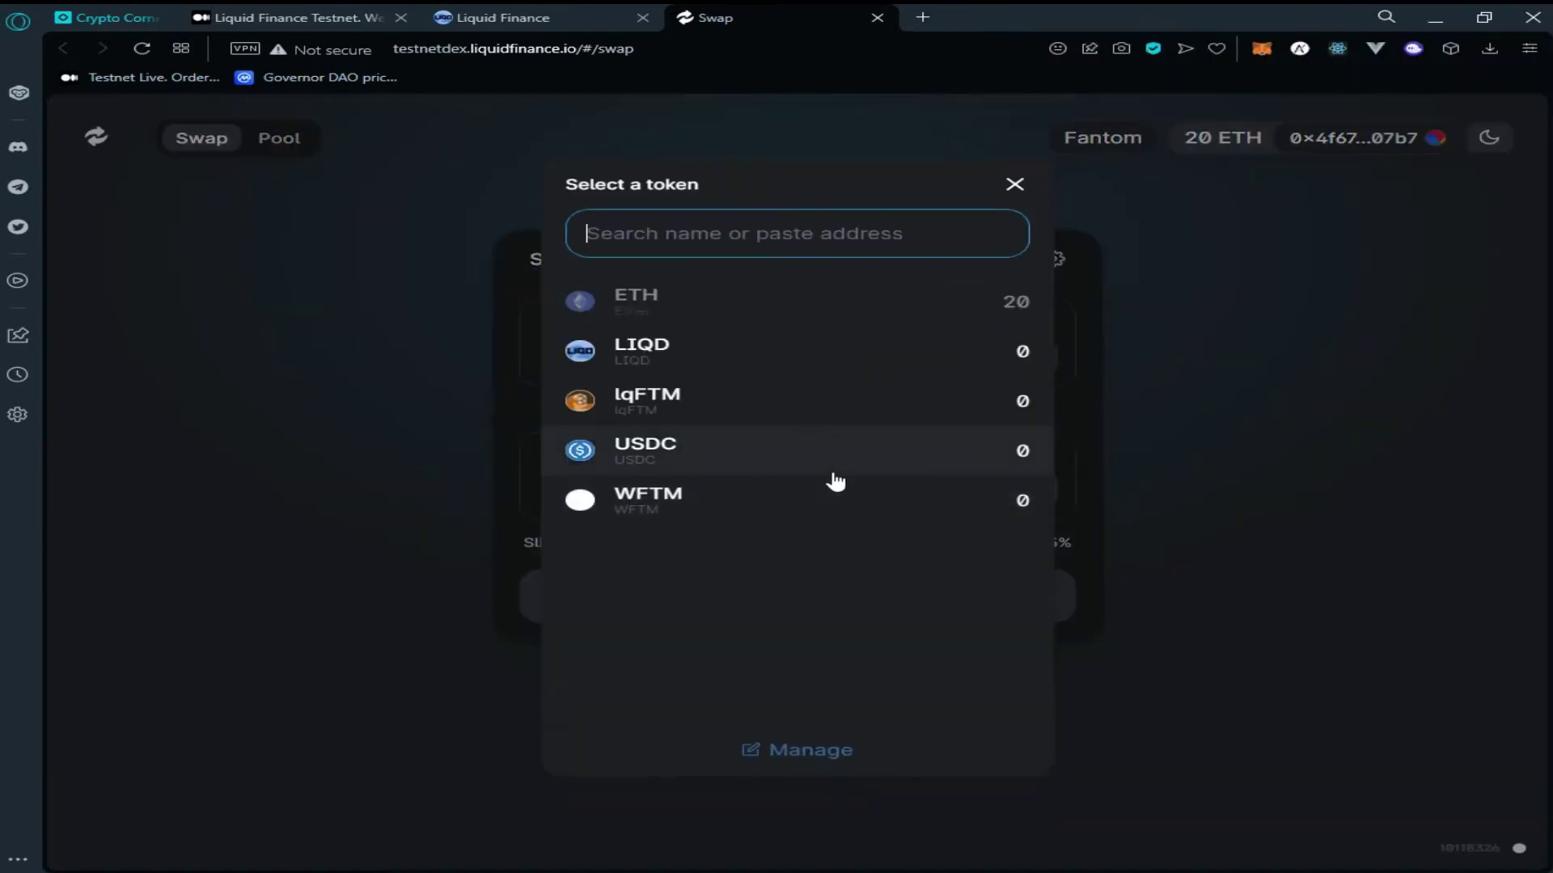
Swap 4 ETH for about 3.95 lqFTM, confirming the transaction in MetaMask
left_click(703, 393)
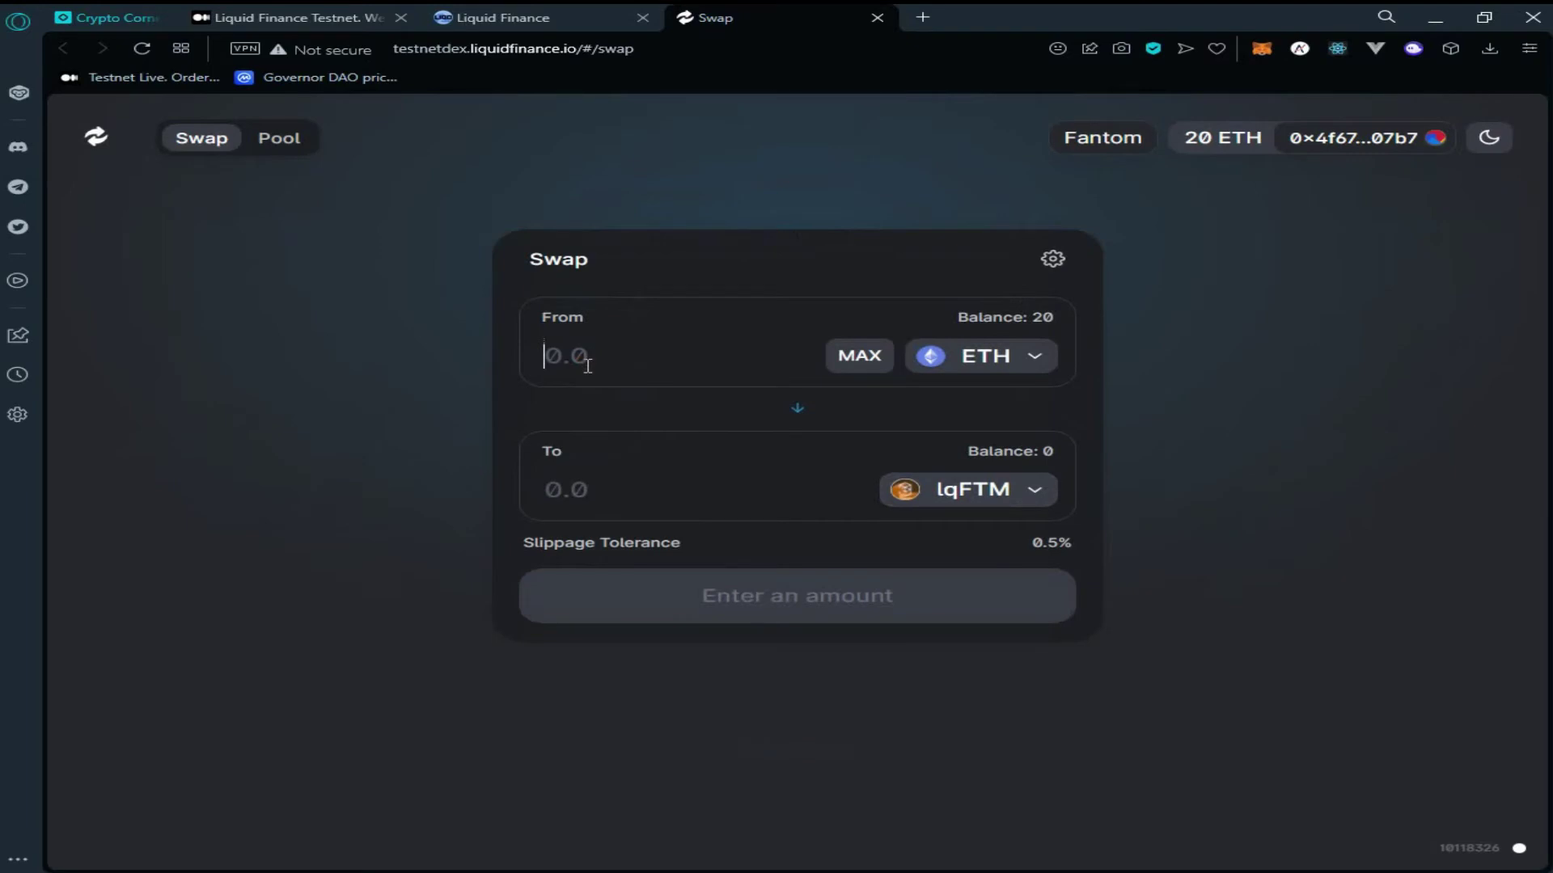
type("4")
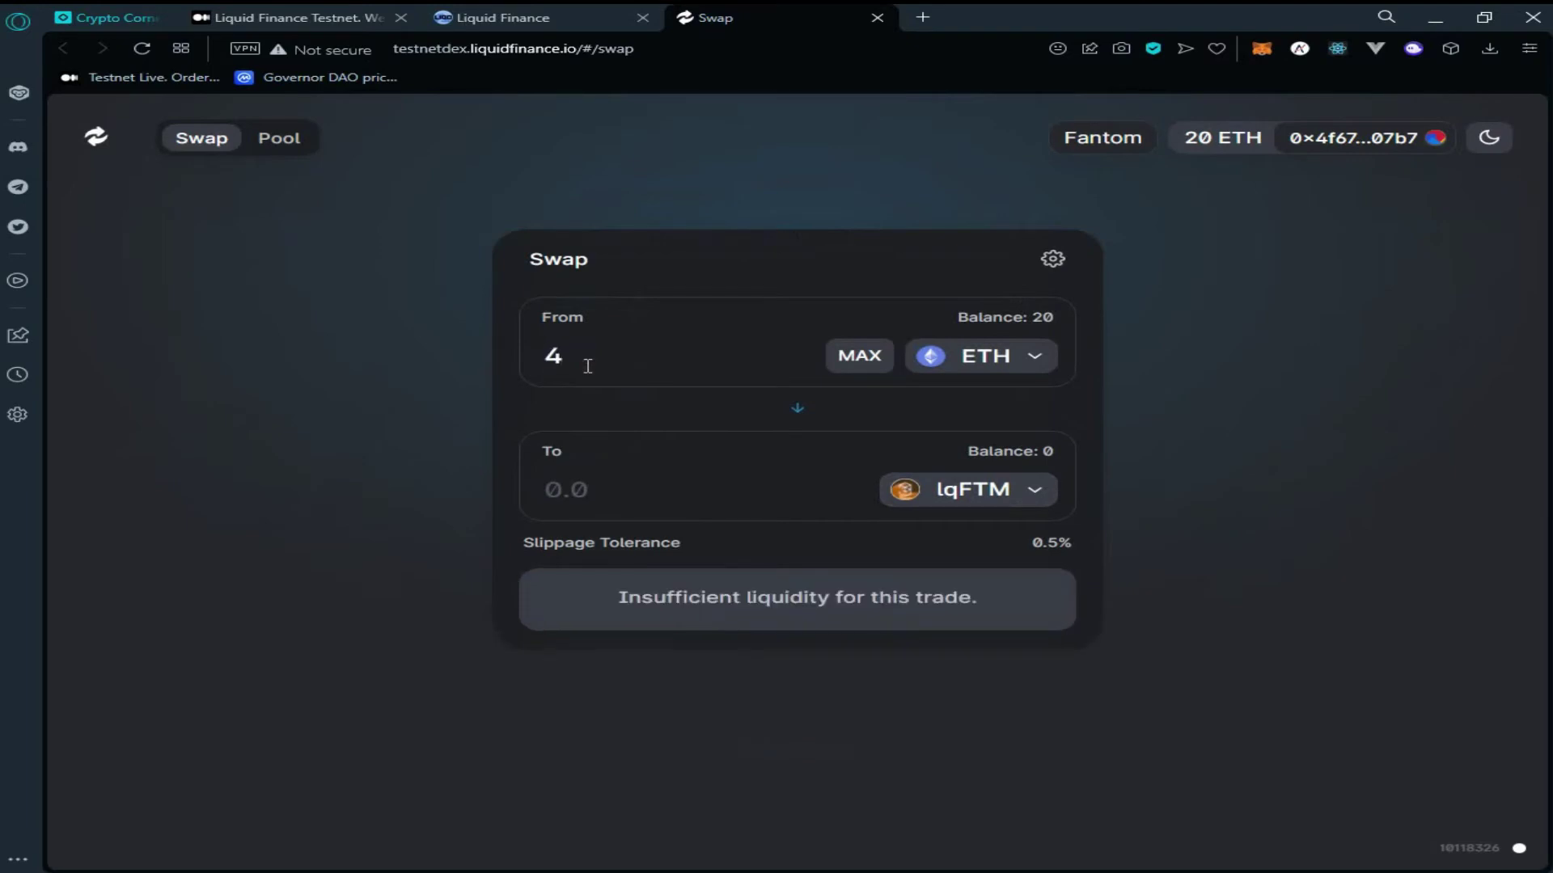
left_click(804, 634)
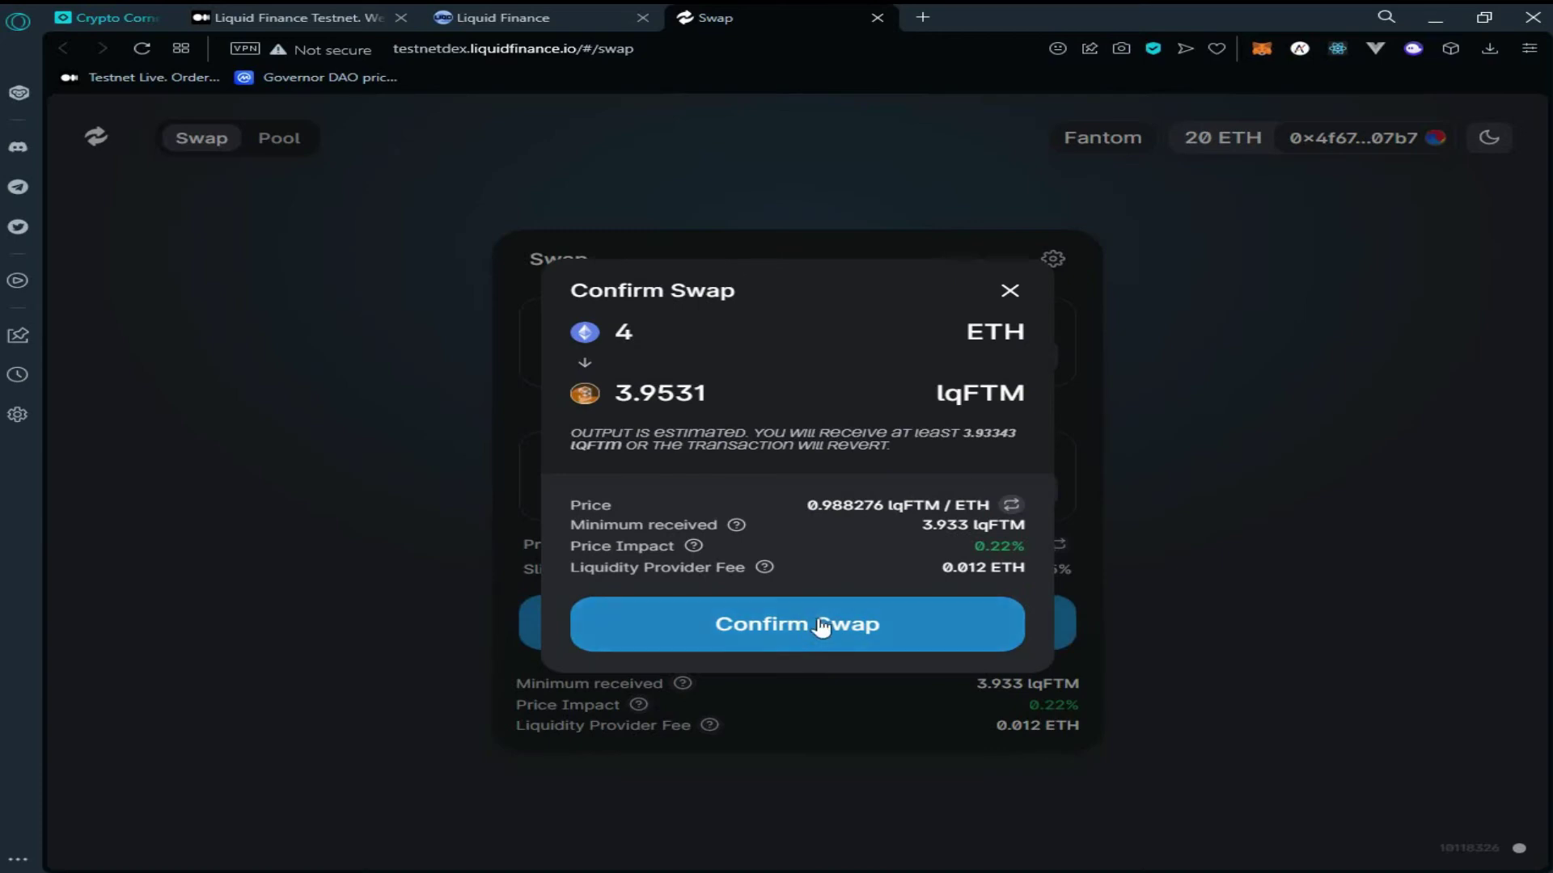
left_click(822, 627)
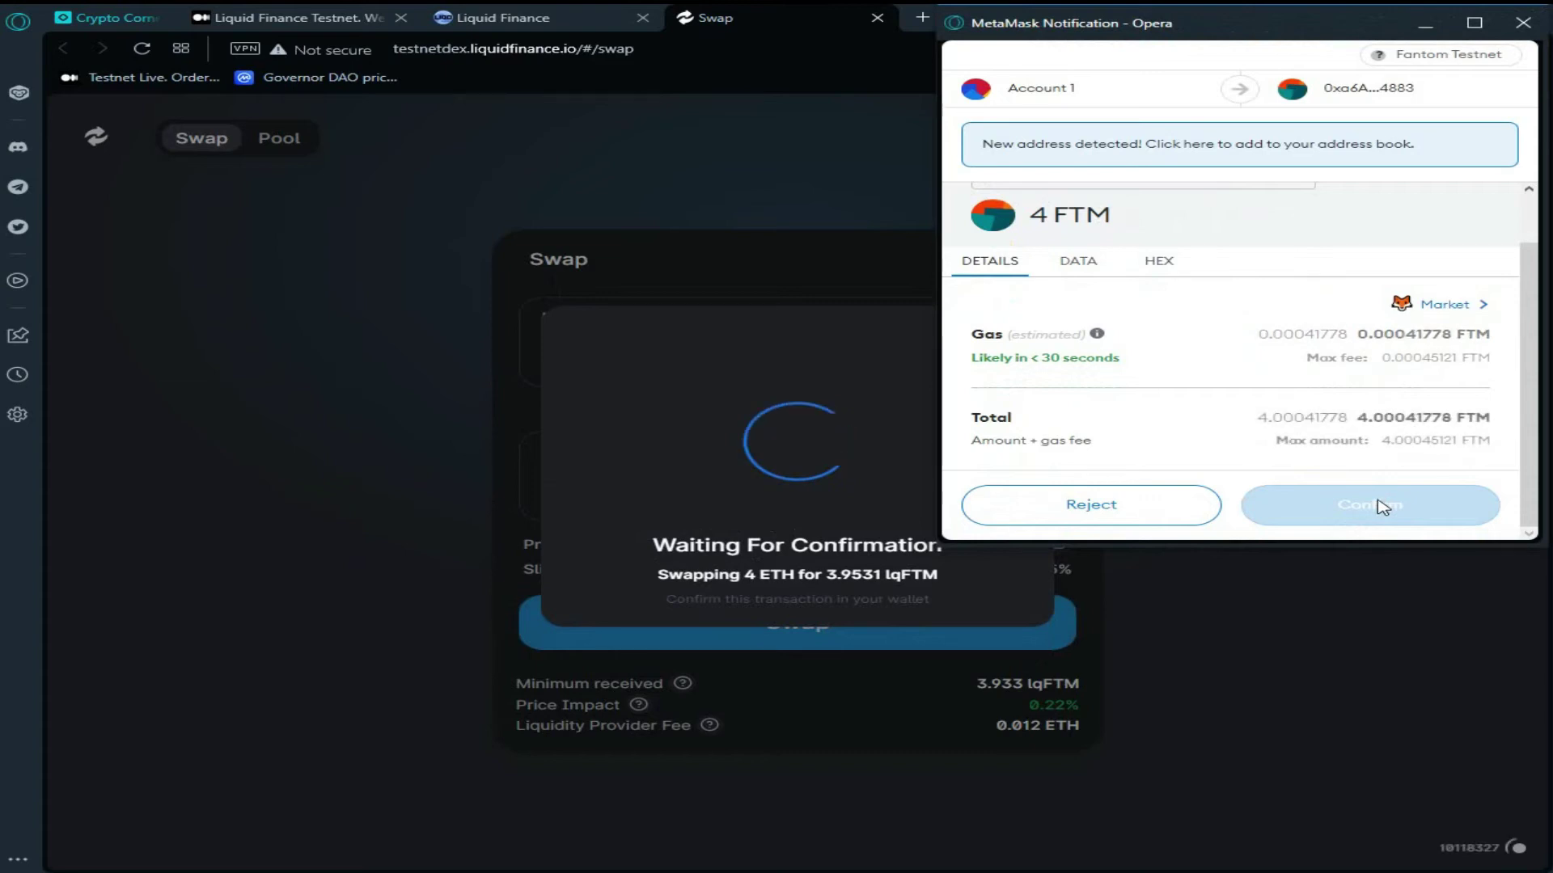
left_click(1379, 505)
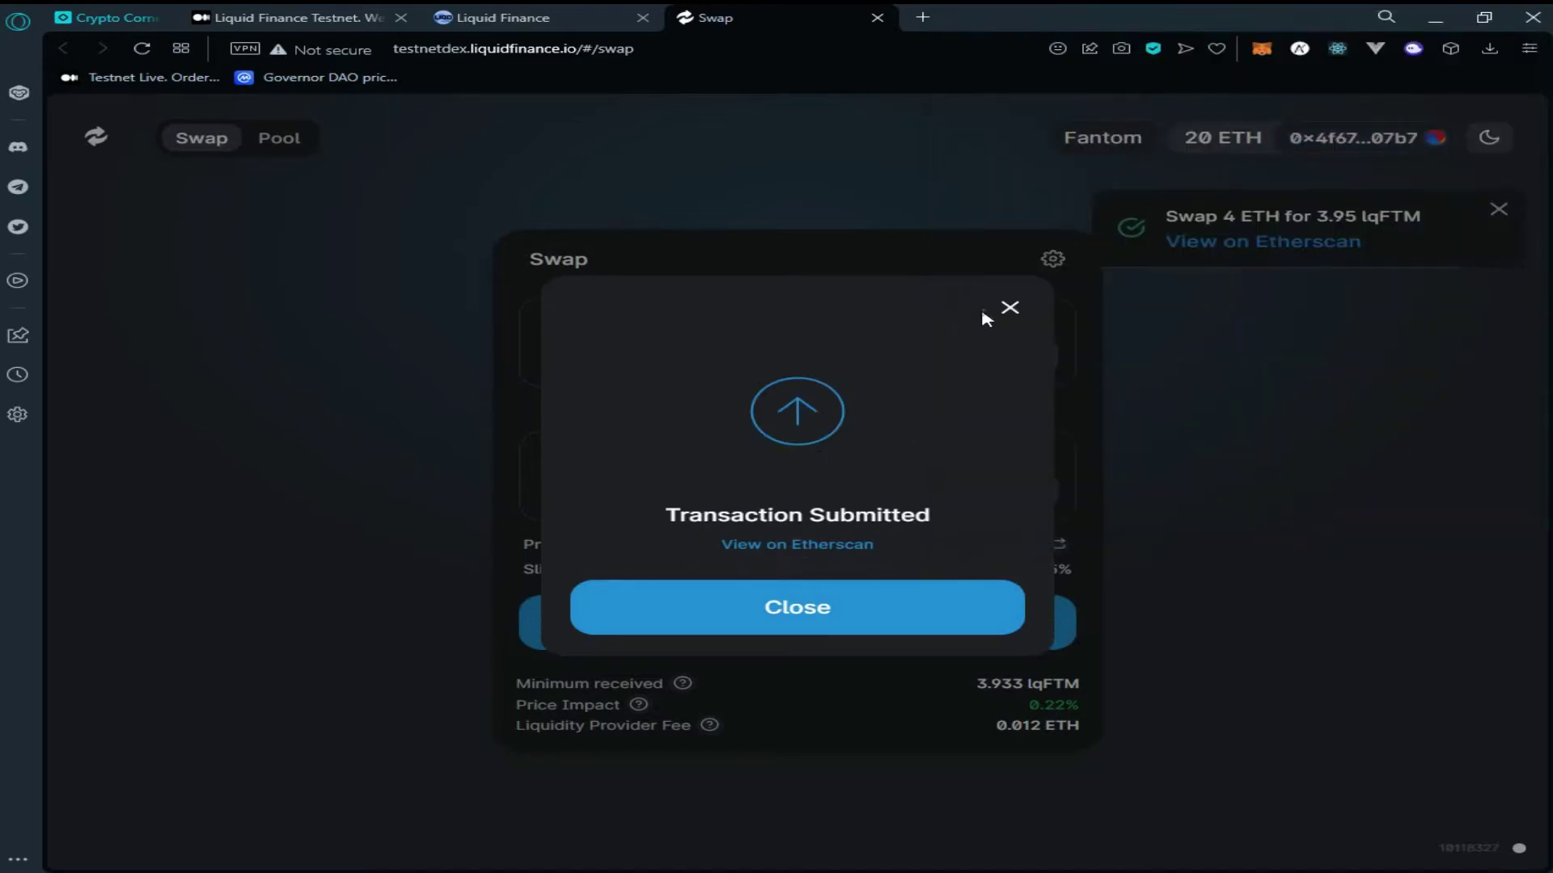
left_click(1011, 311)
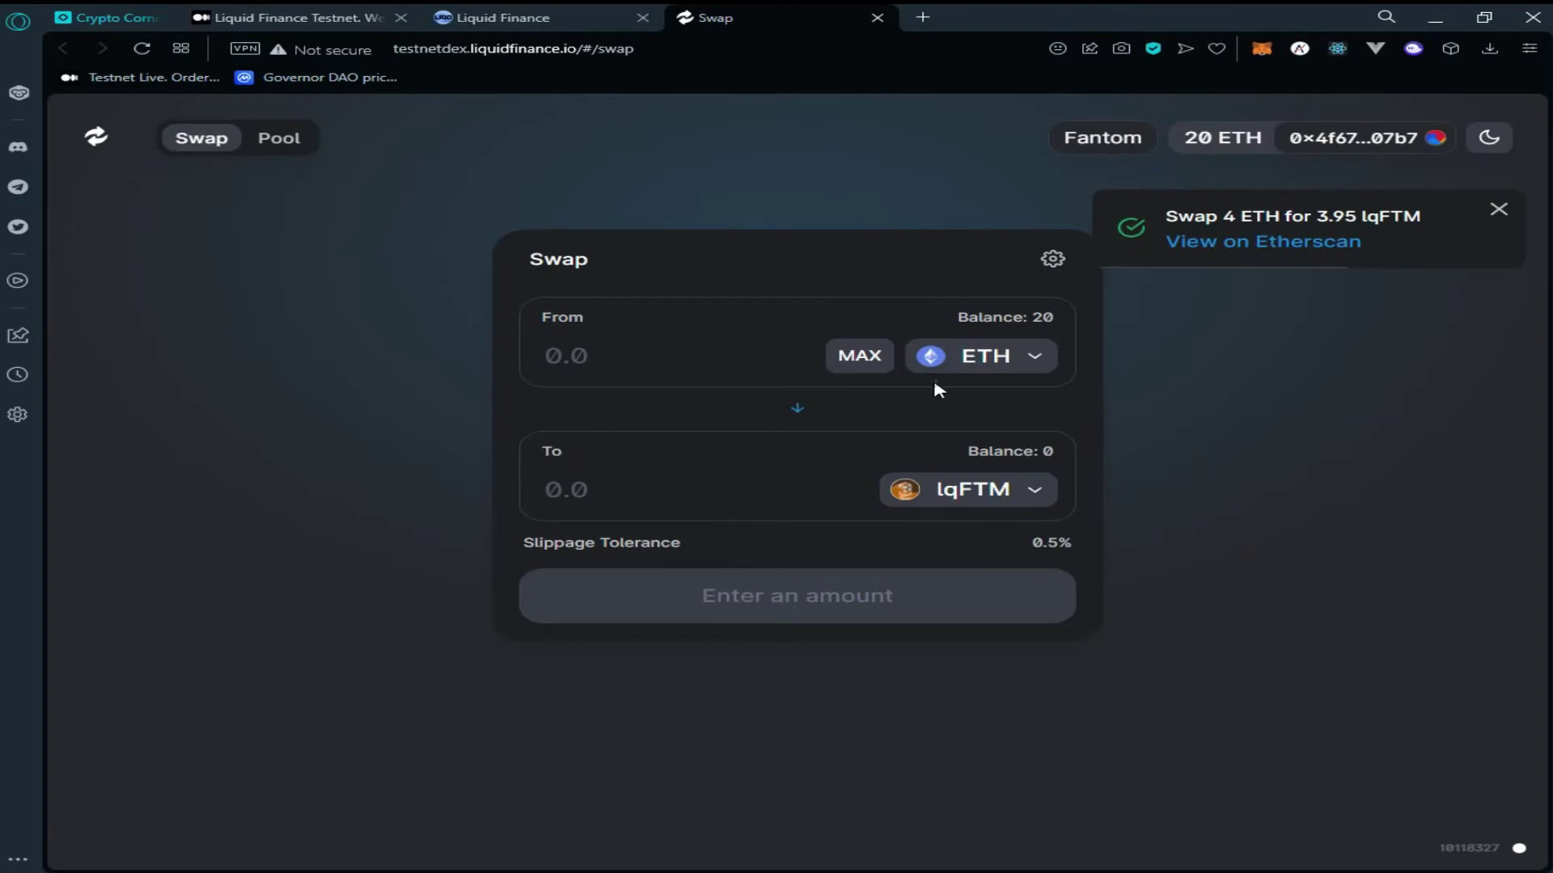
Swap 5 ETH for about 15.58 LIQD, approving the transaction in MetaMask
left_click(981, 501)
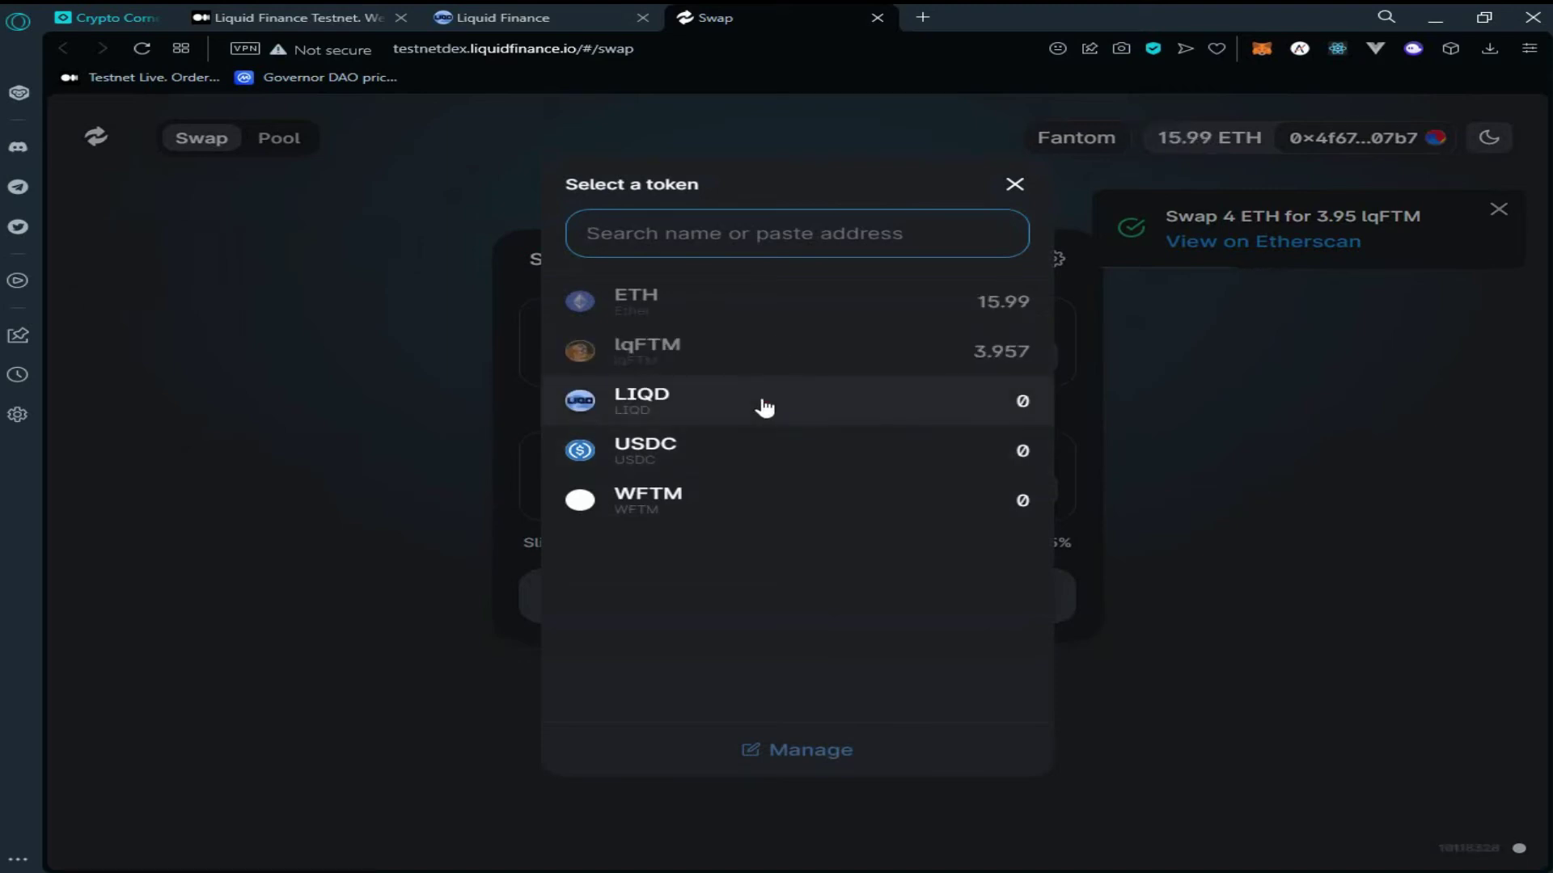
left_click(764, 407)
left_click(689, 359)
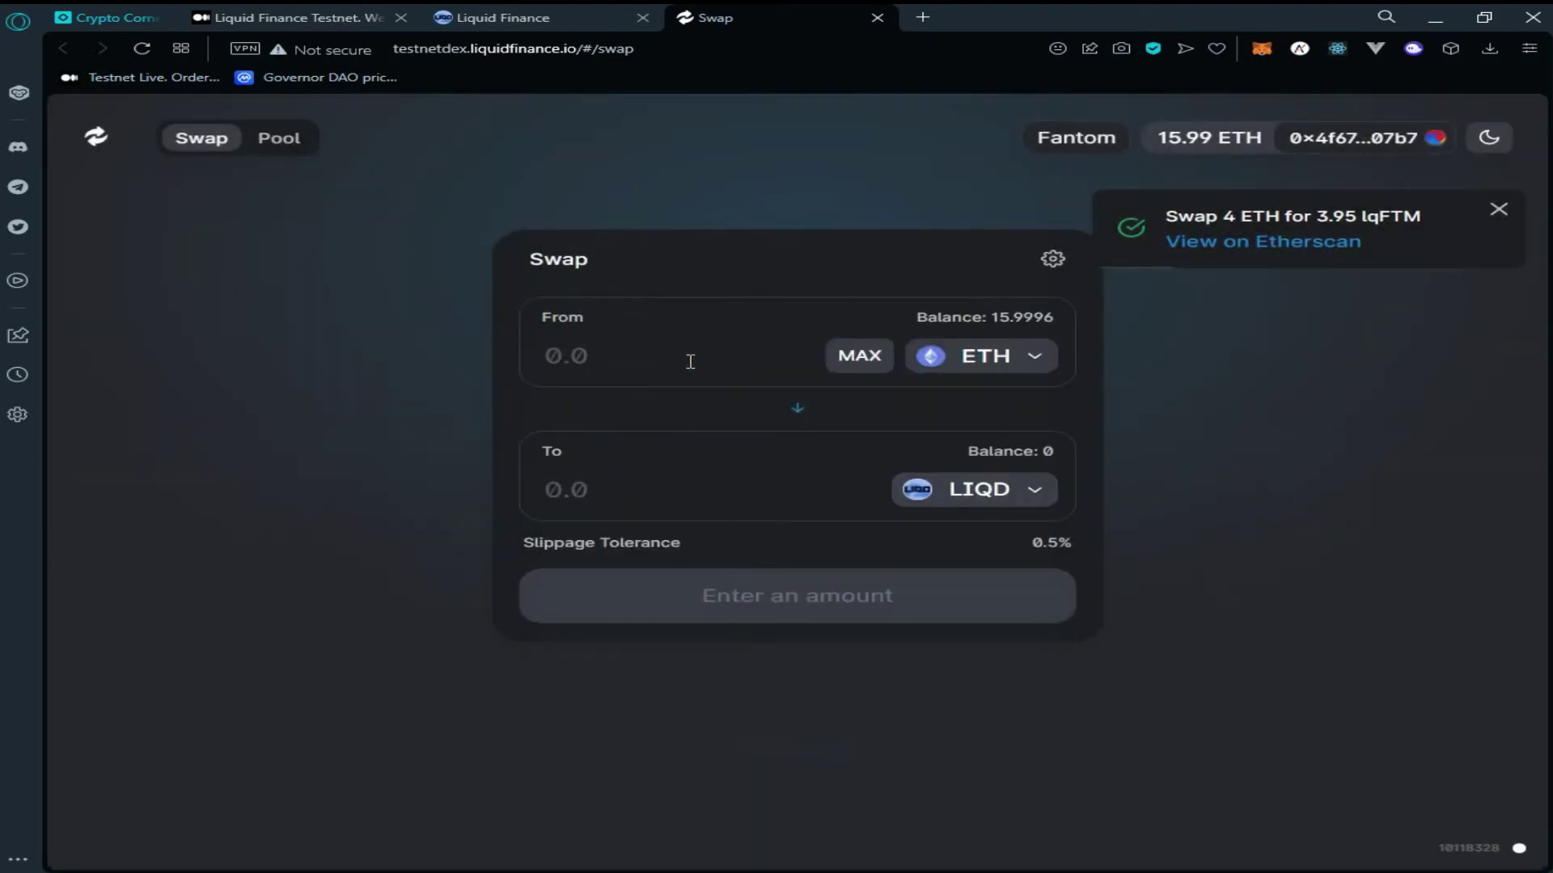
type("5")
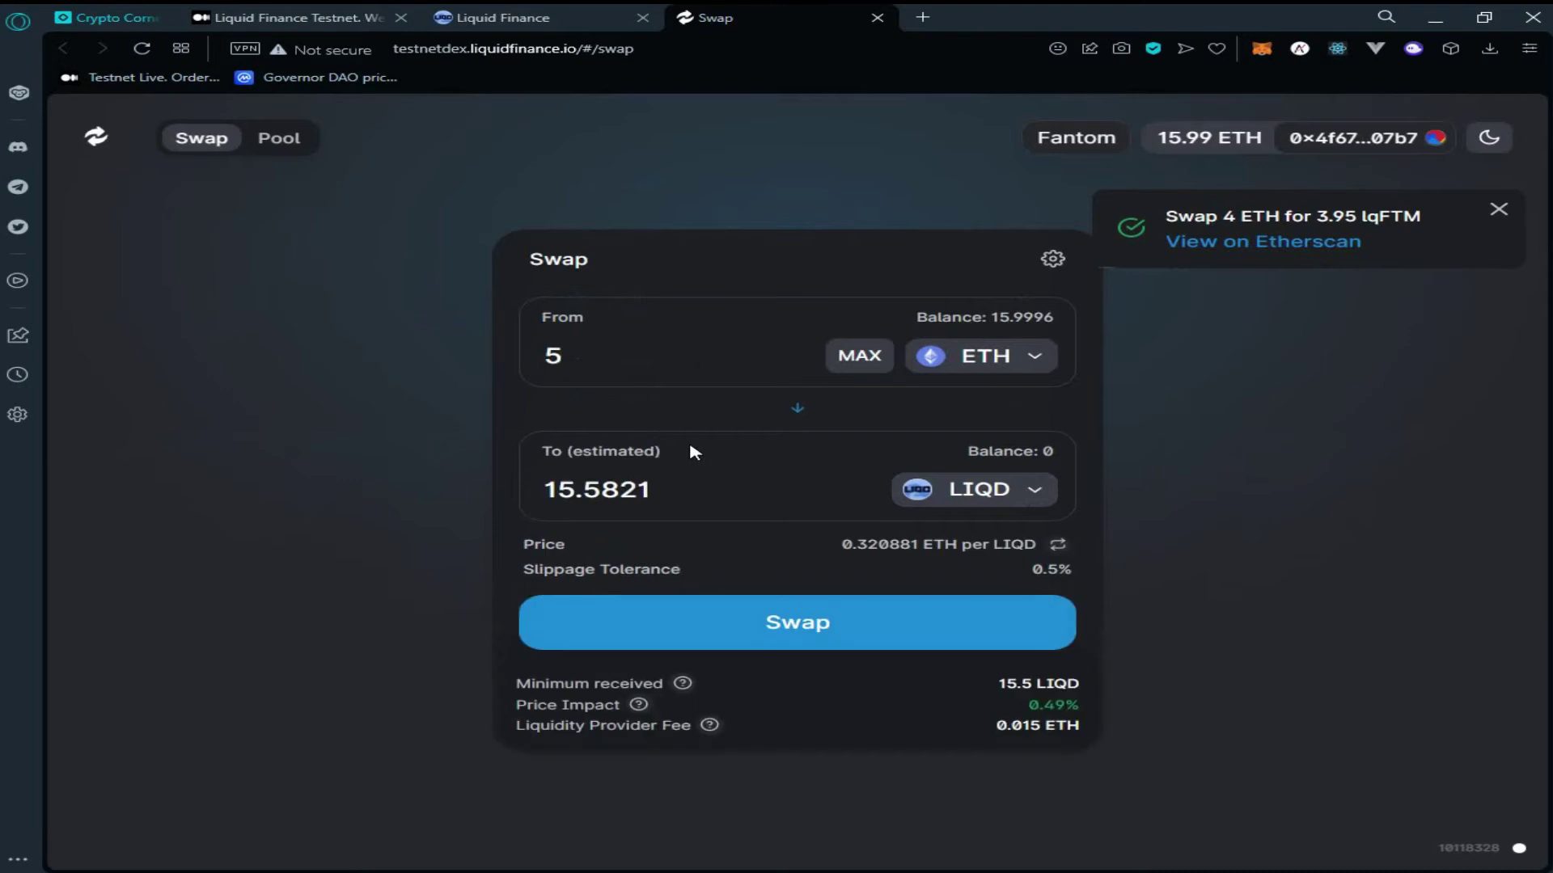
left_click(846, 629)
left_click(860, 629)
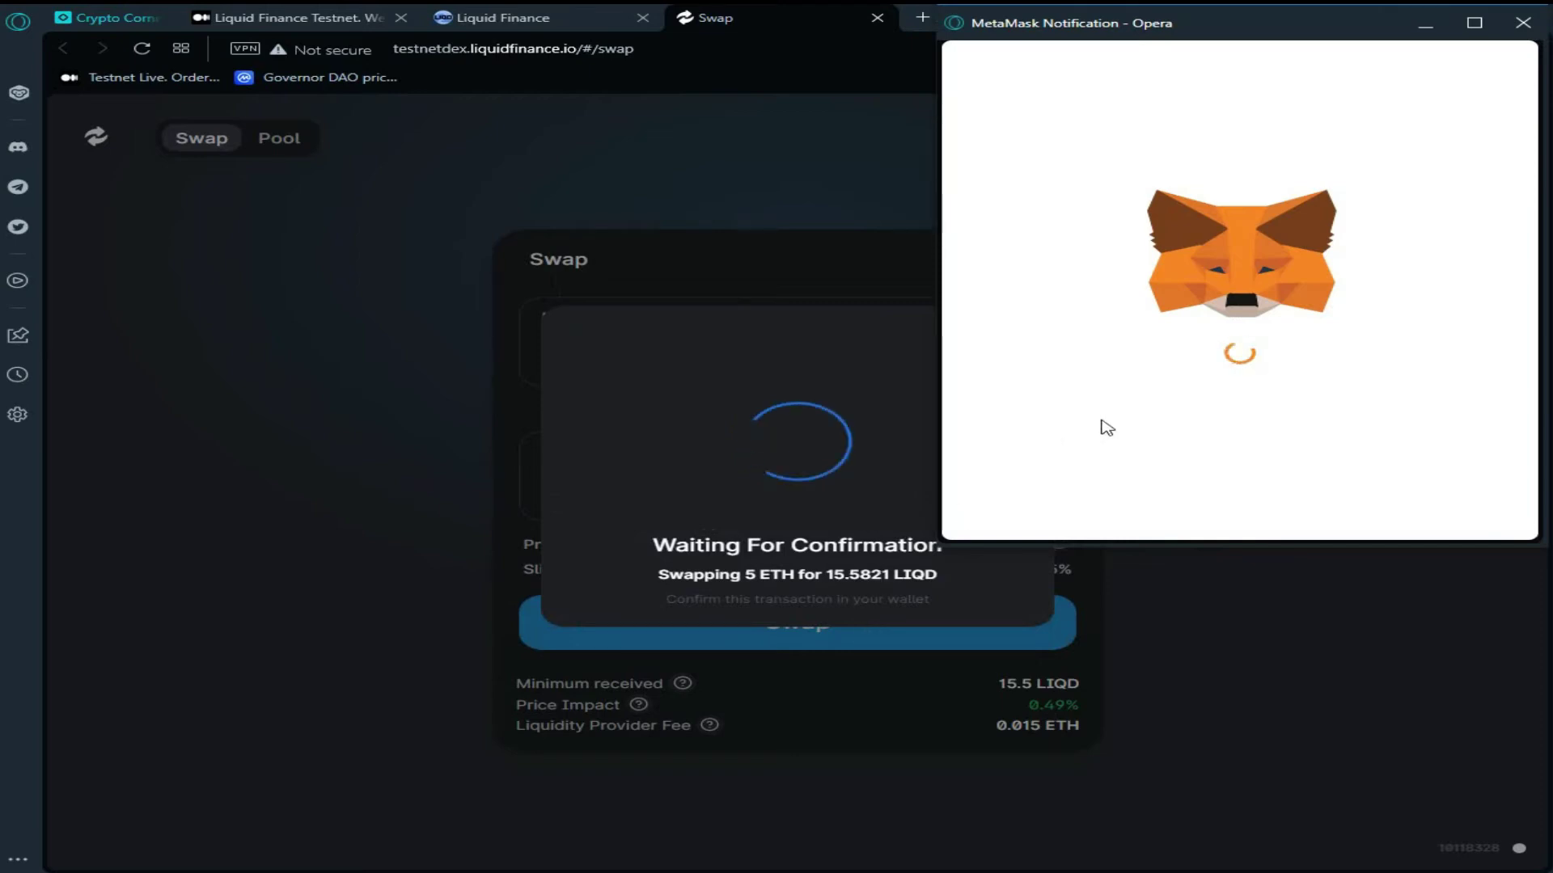
left_click(1365, 523)
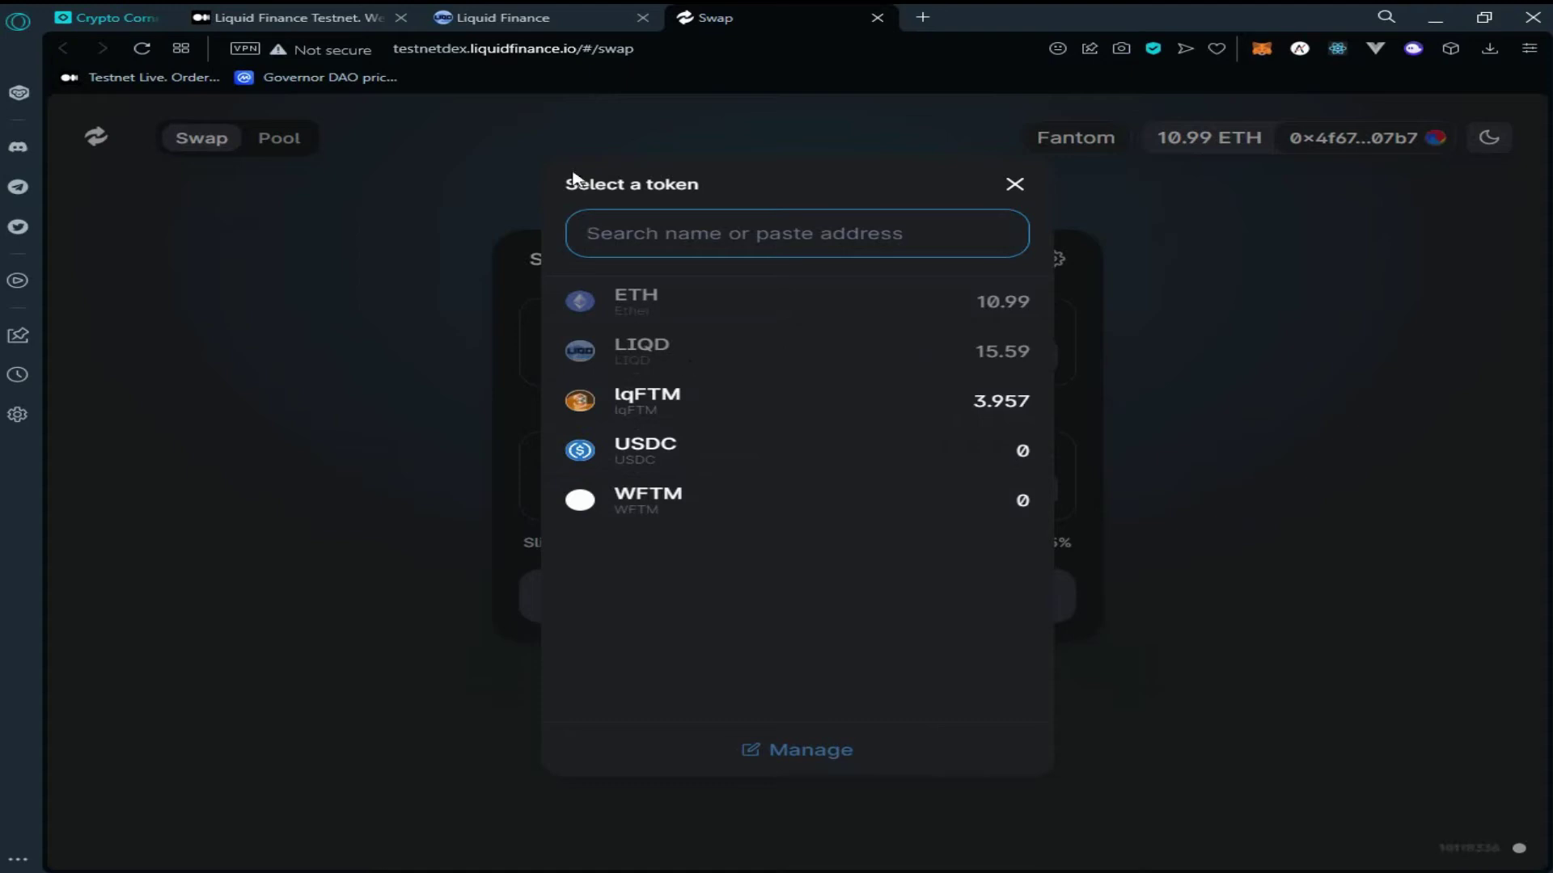
Close the DEX tab and open the lqFTM bond form, where Max still gives 0.0
left_click(877, 18)
scroll(841, 394, "down", 1)
scroll(841, 394, "down", 1)
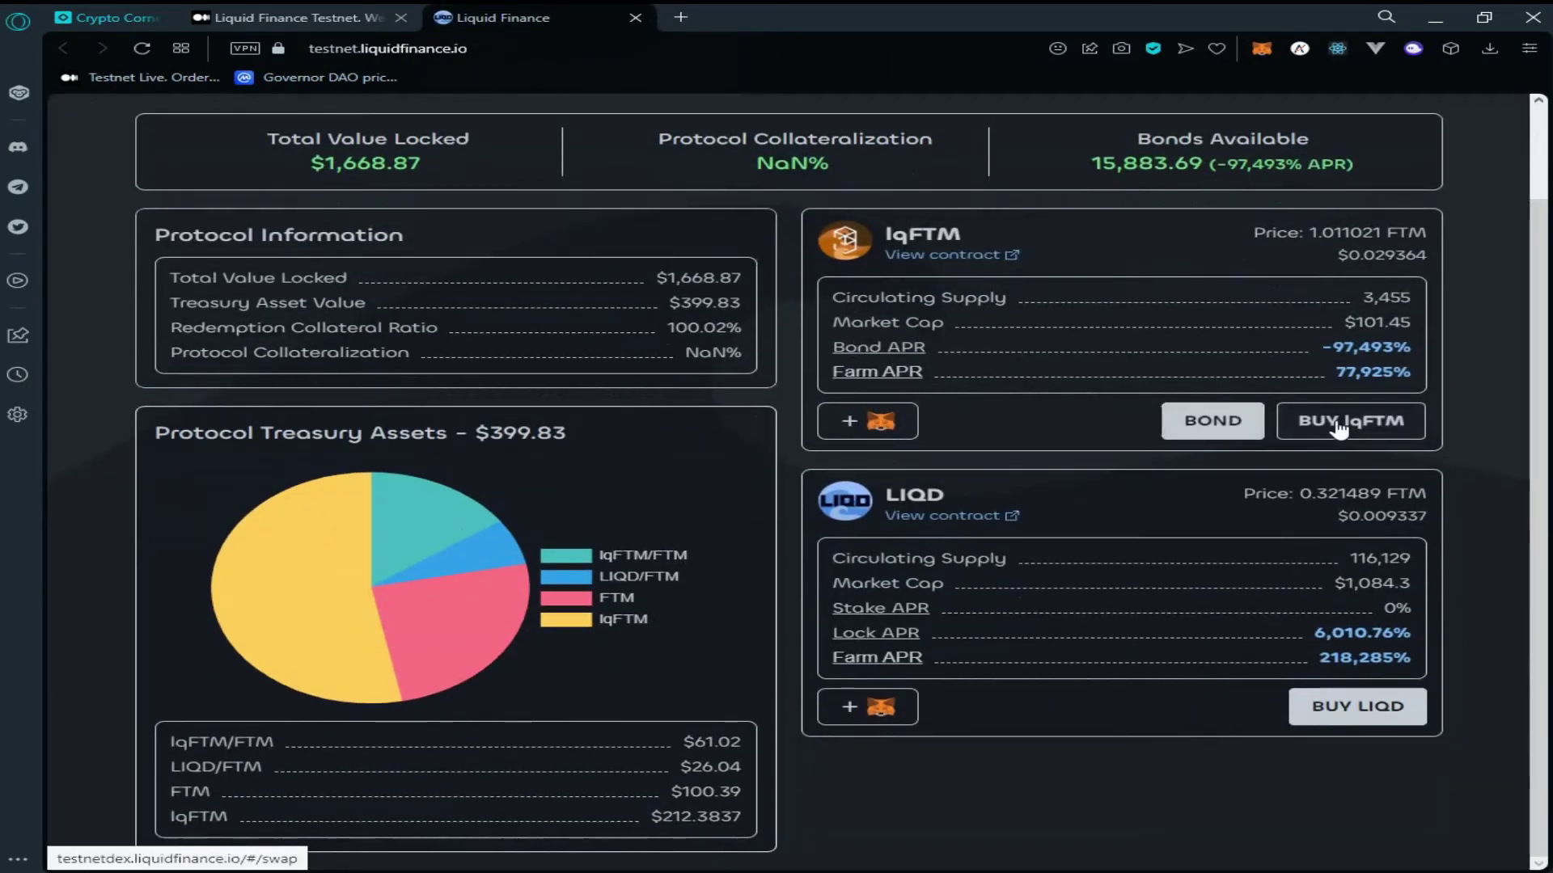
left_click(1252, 437)
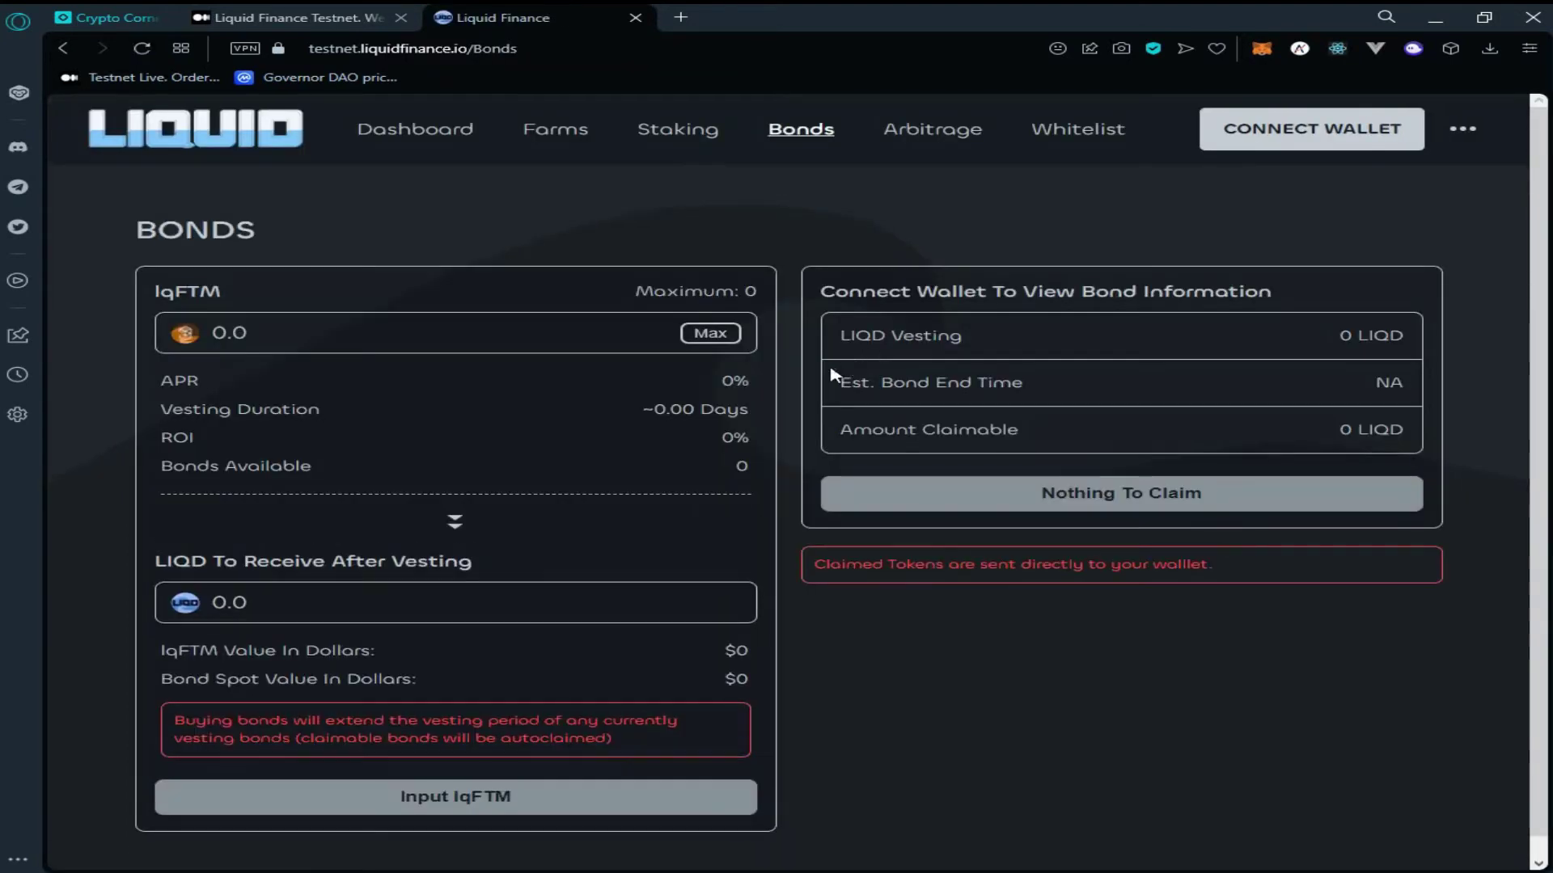
scroll(748, 418, "down", 1)
left_click(414, 304)
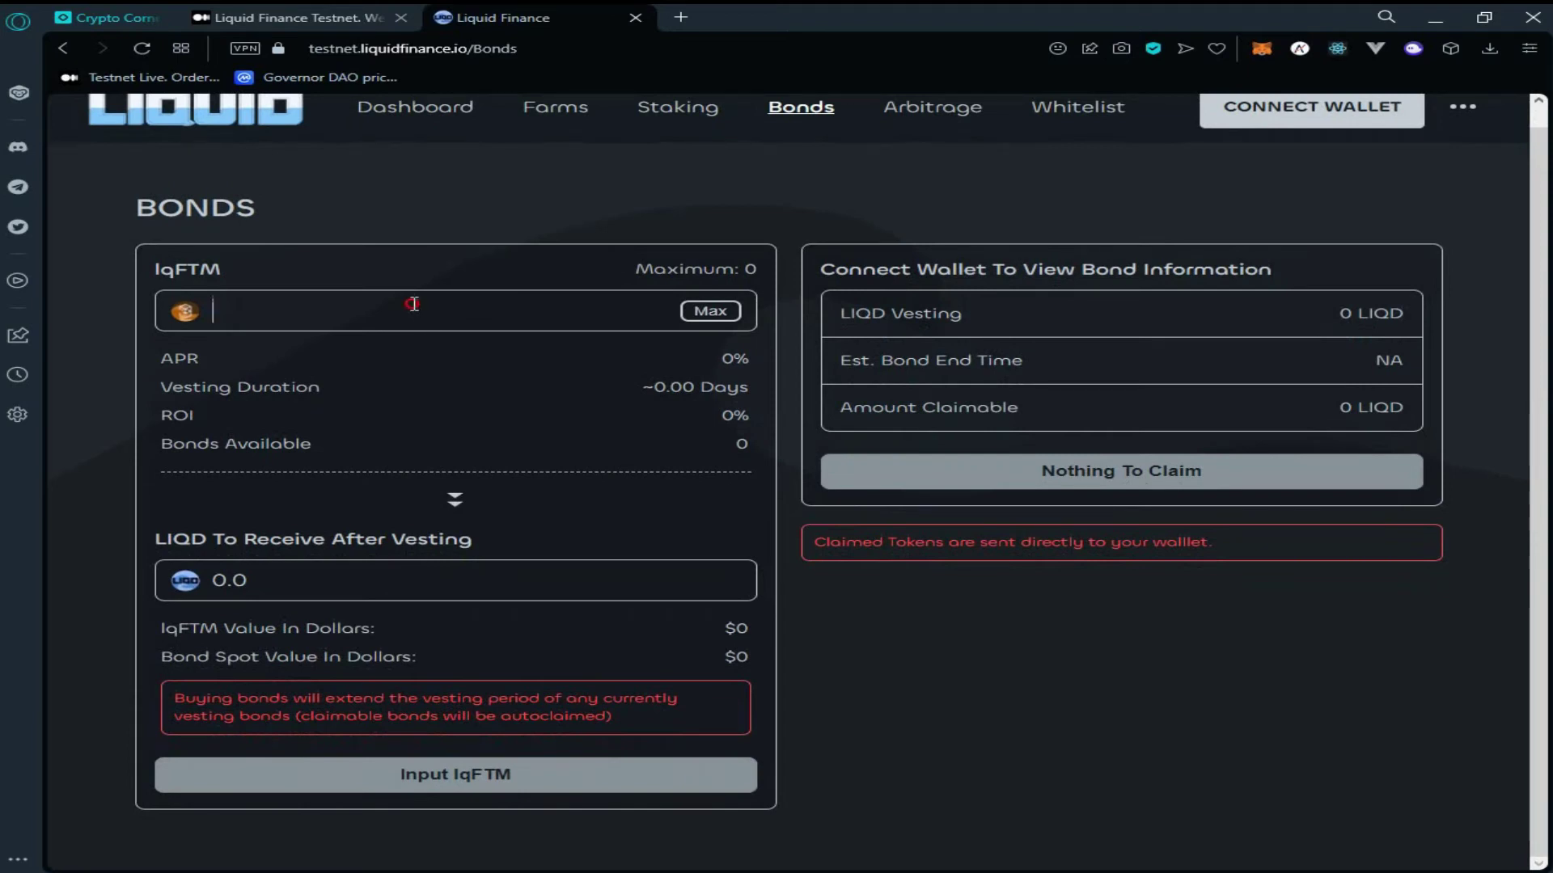
left_click(710, 310)
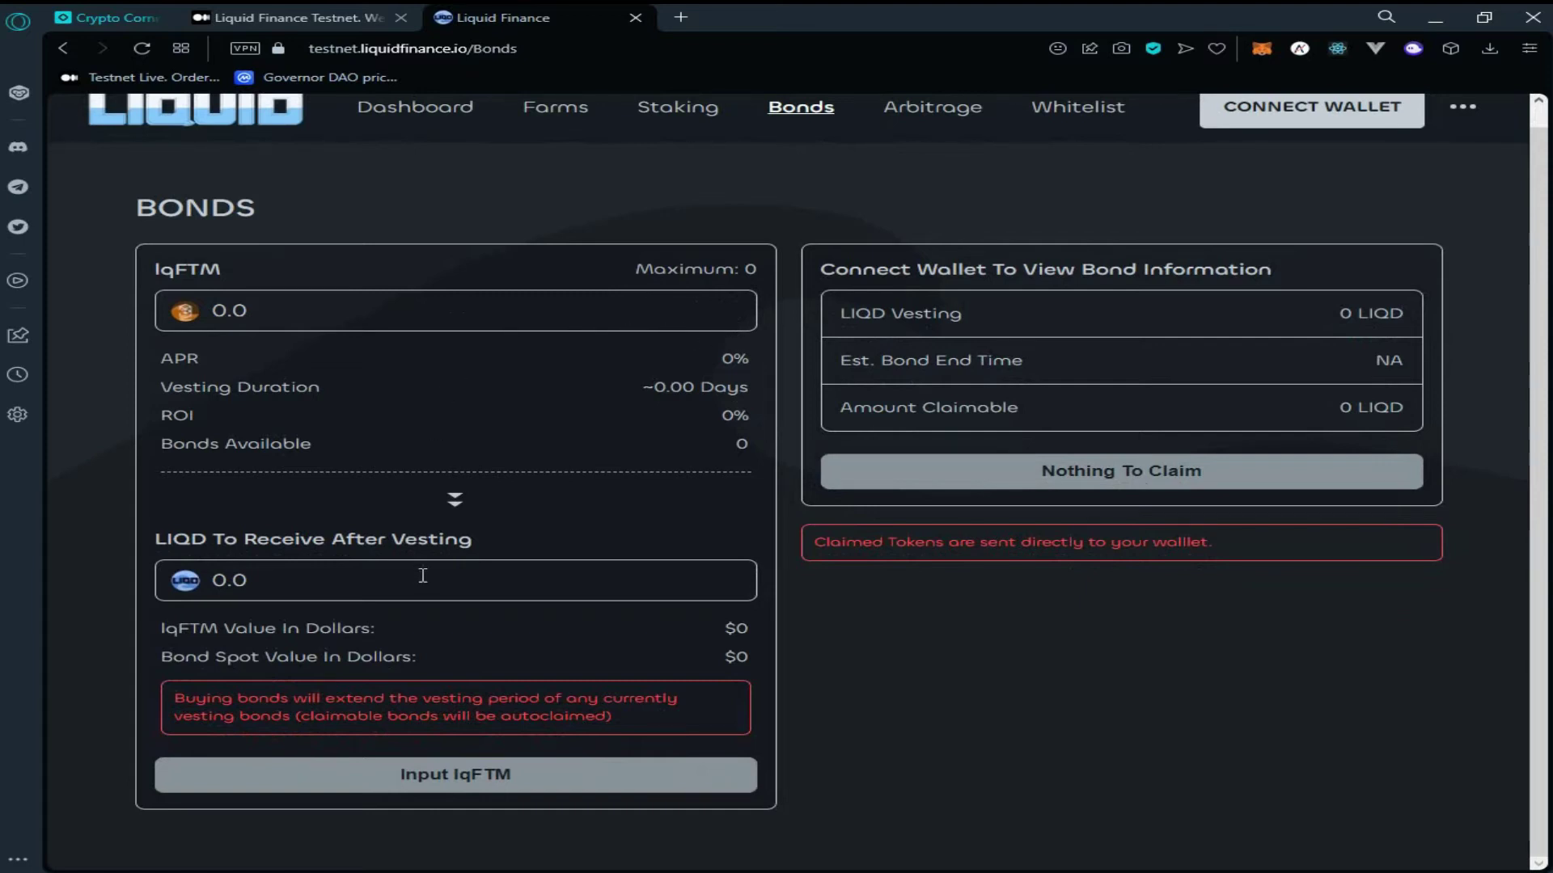
left_click(312, 305)
scroll(1261, 178, "up", 1)
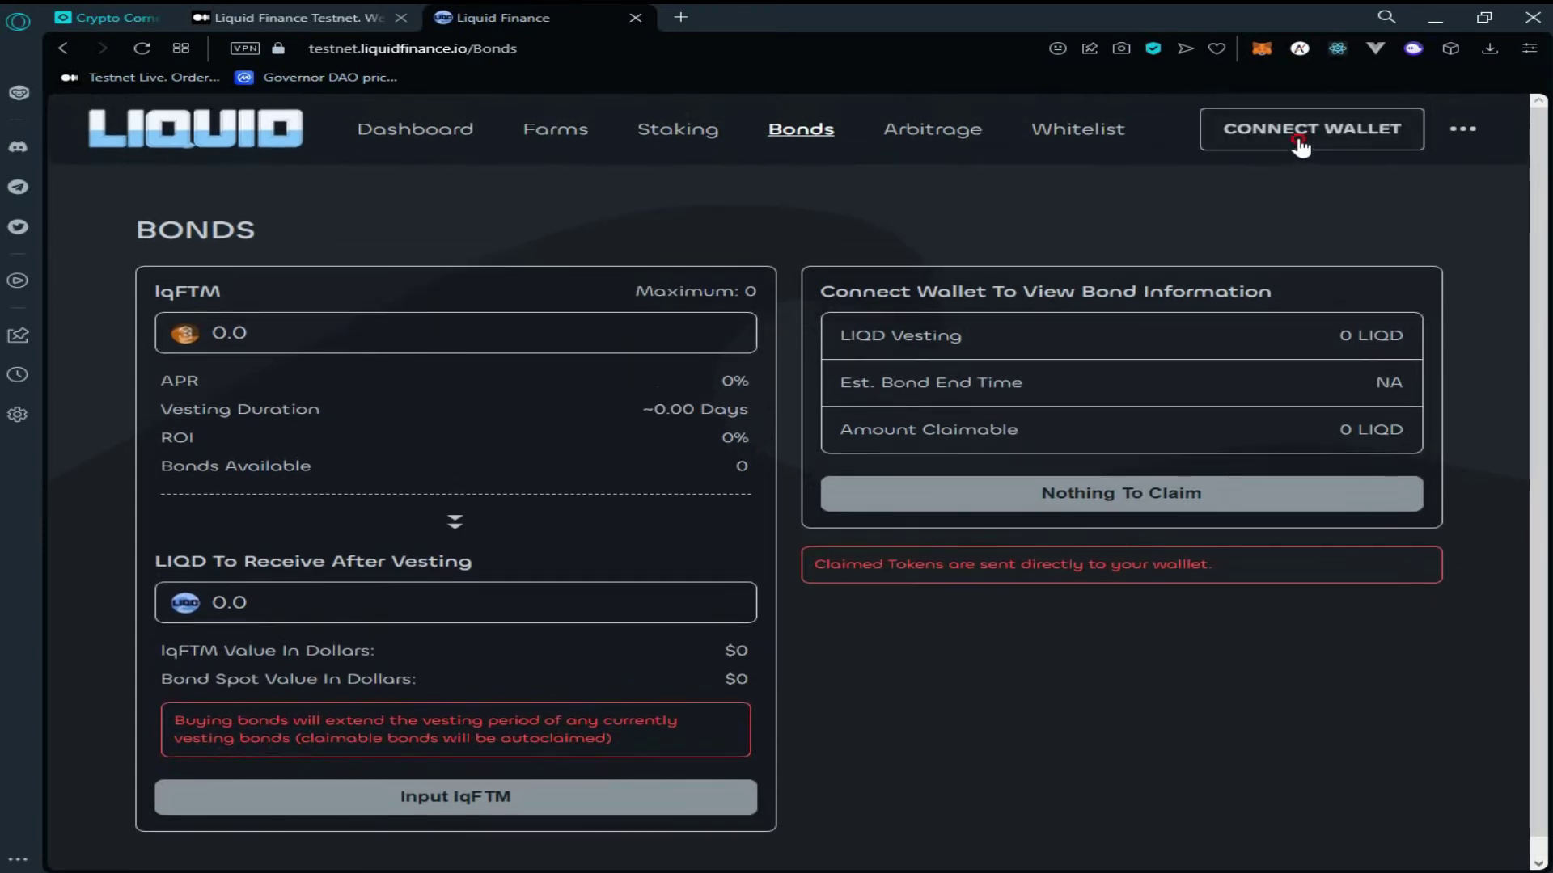
Connect MetaMask to the bonds page and enter 2 lqFTM to bond
left_click(1299, 138)
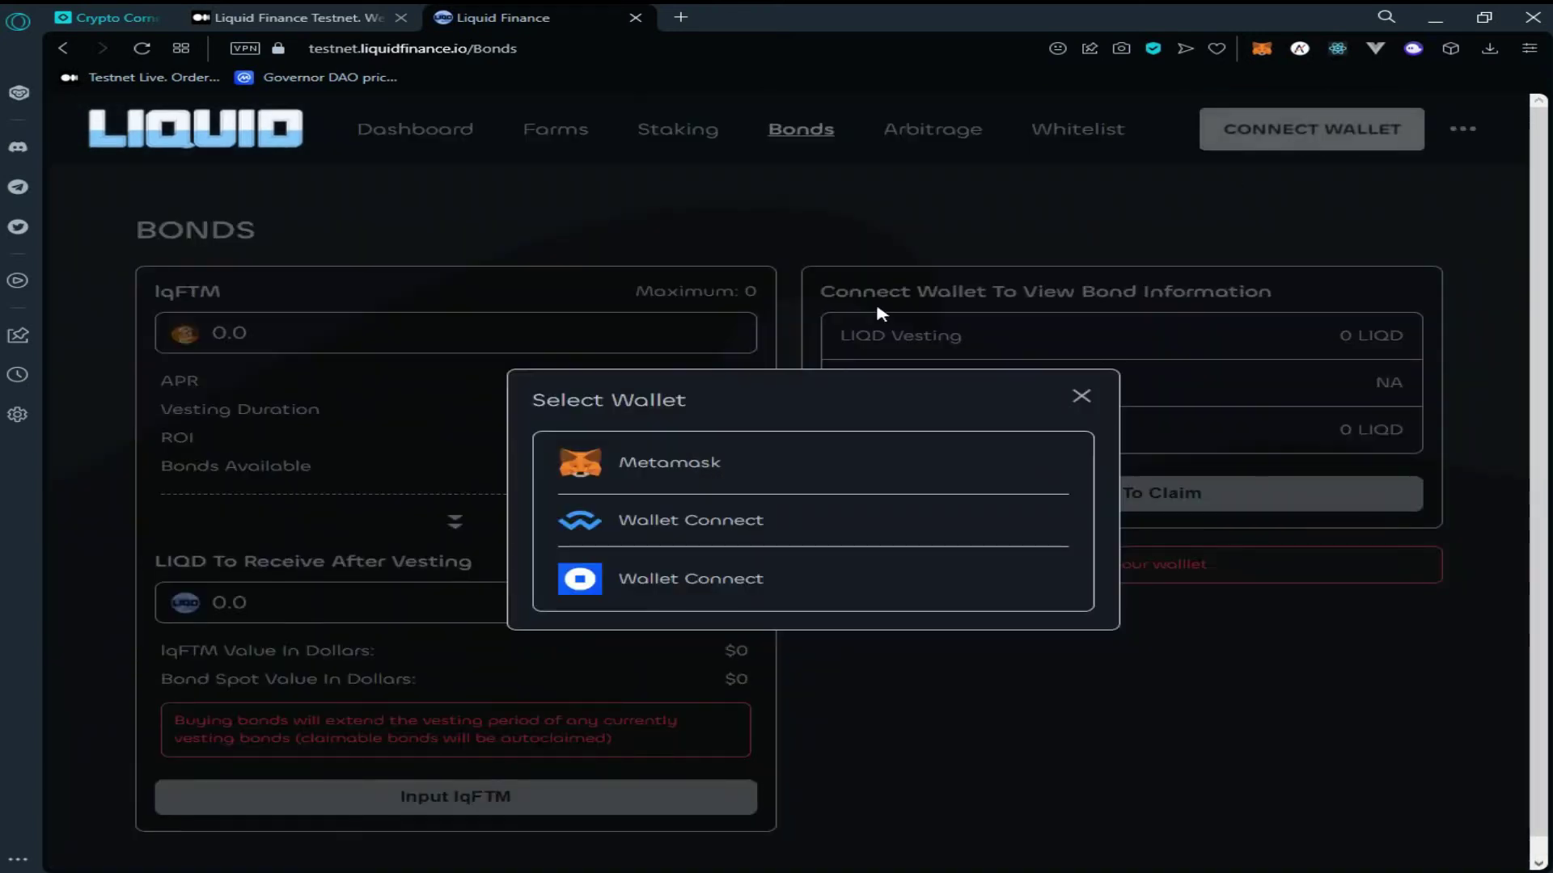
left_click(715, 473)
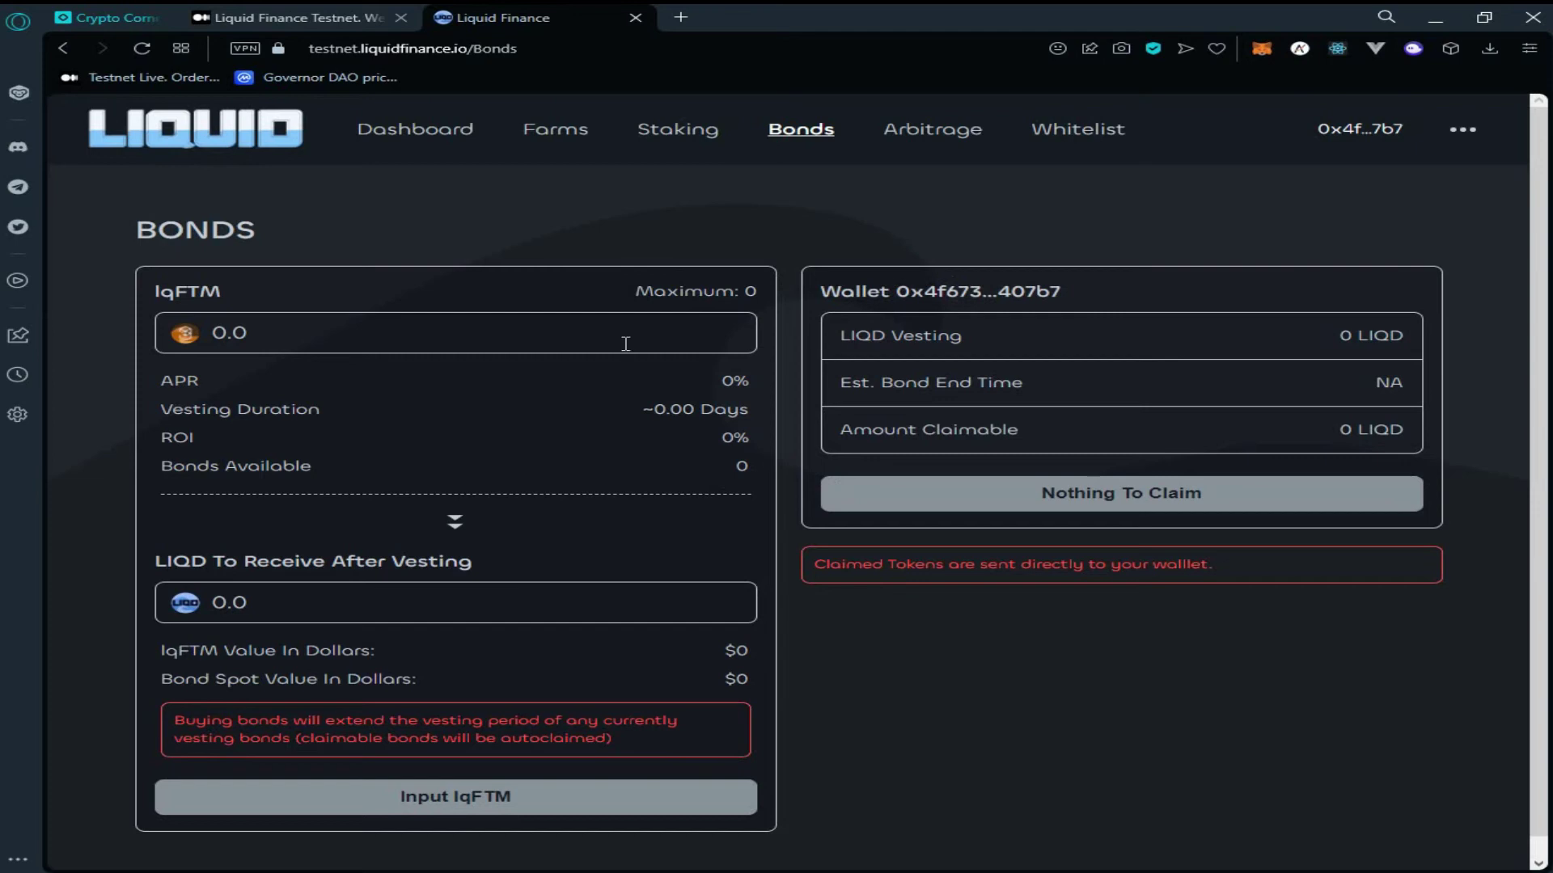
left_click(364, 328)
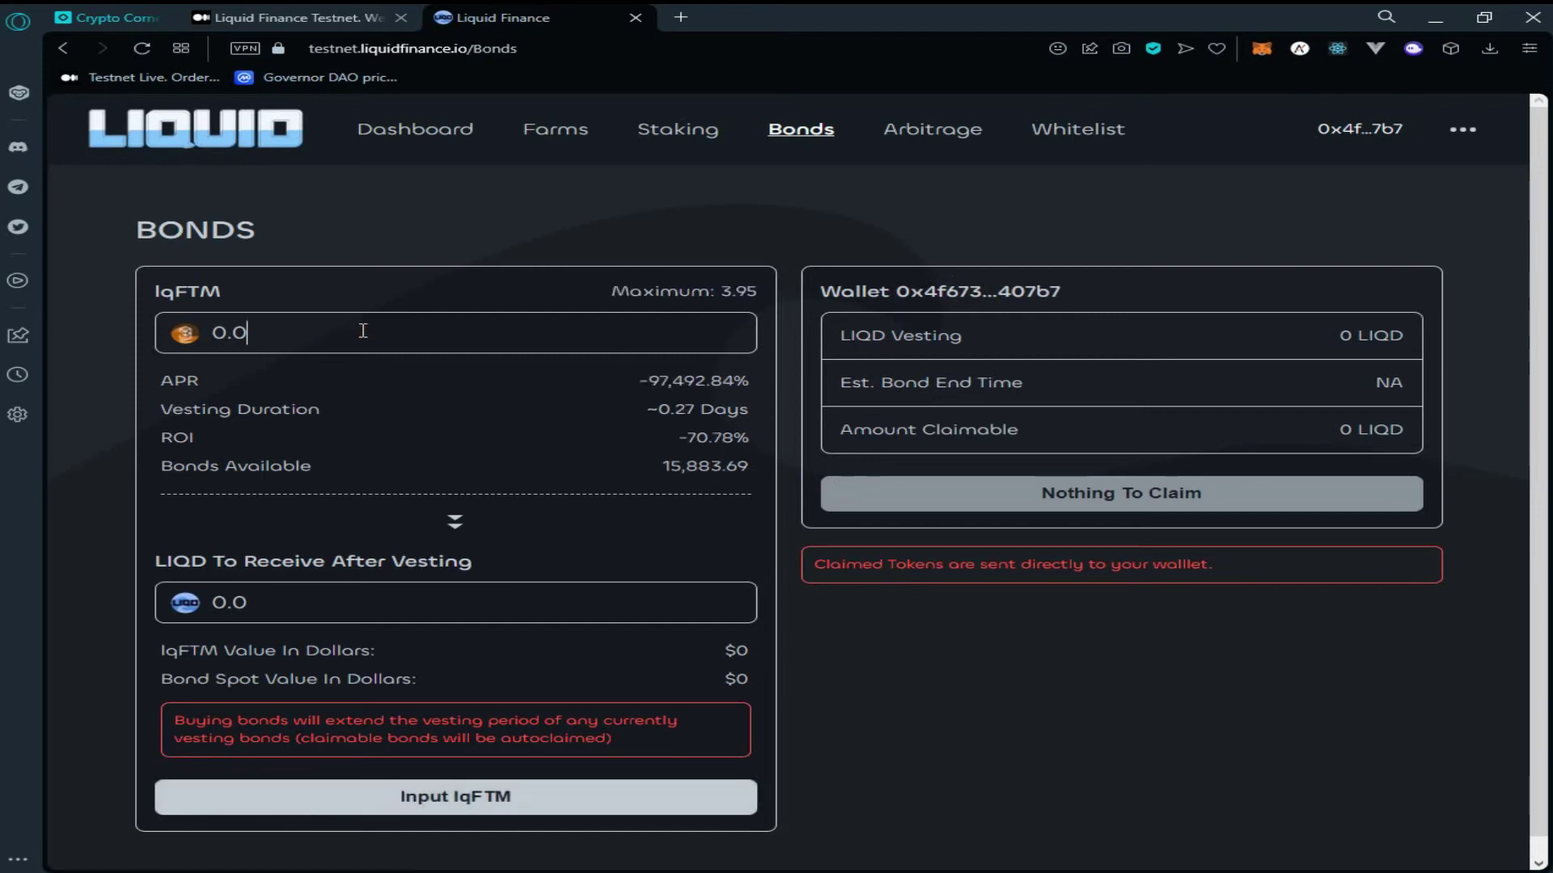
key("BackSpace")
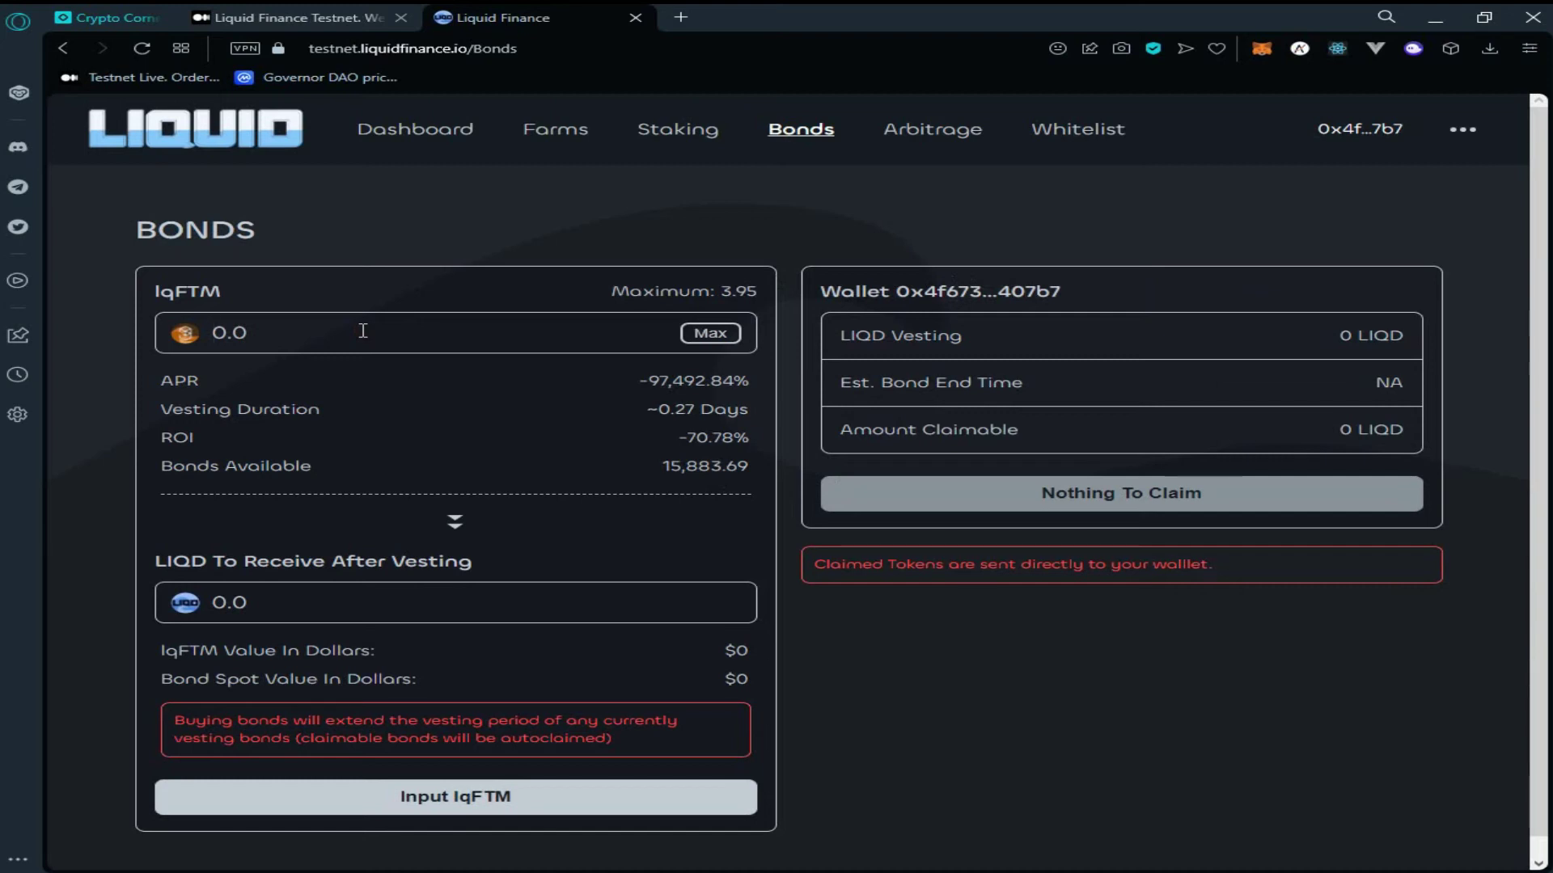
type("2")
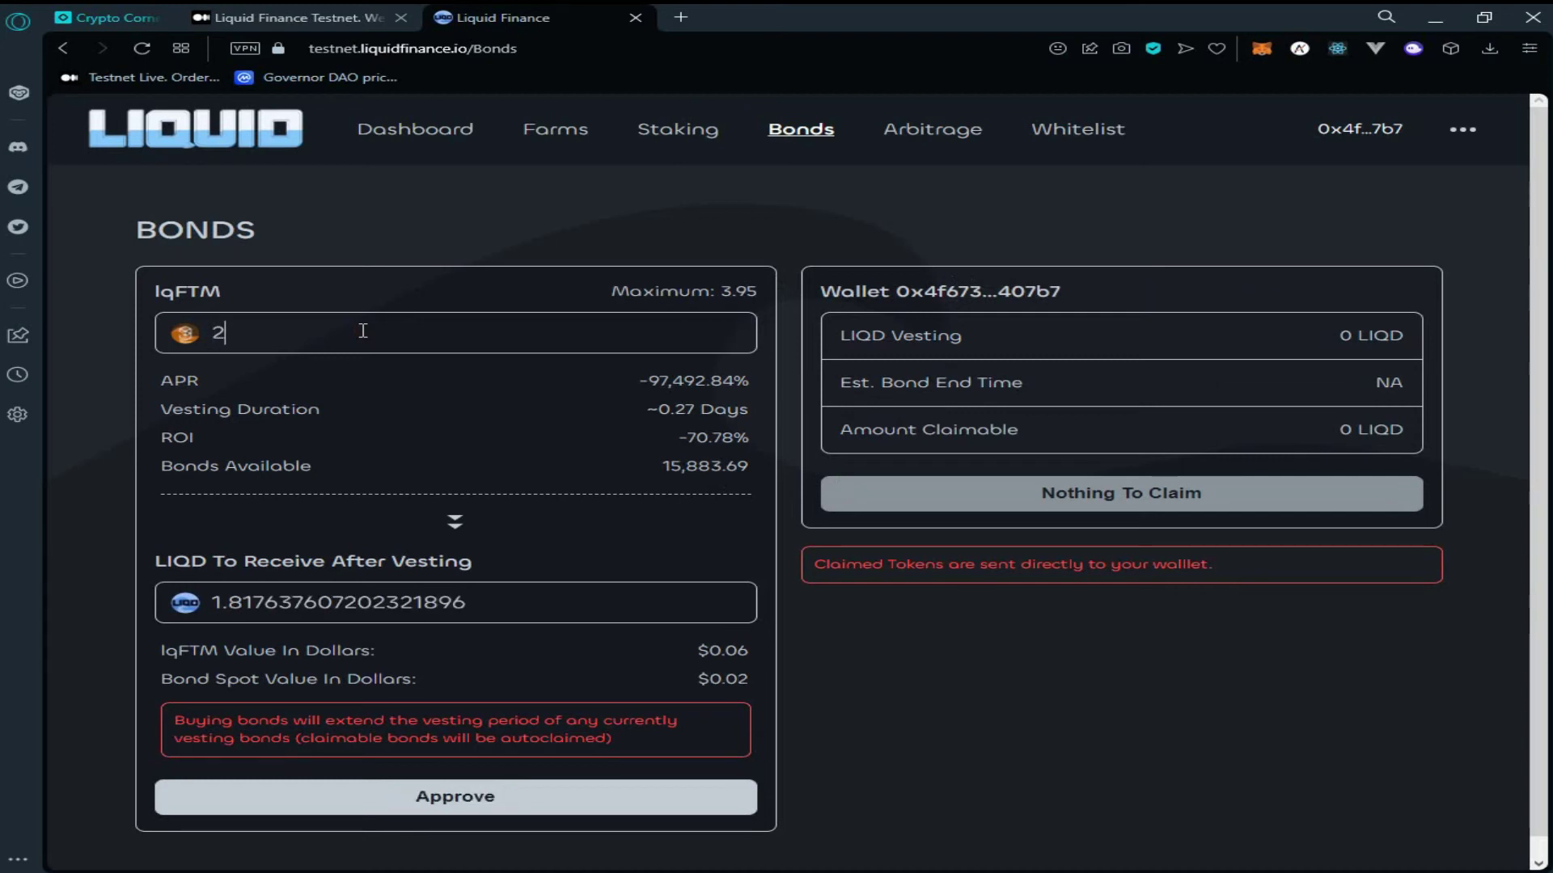
scroll(477, 768, "down", 1)
Approve lqFTM spending and buy the 2 lqFTM bond, confirming both in MetaMask
left_click(511, 799)
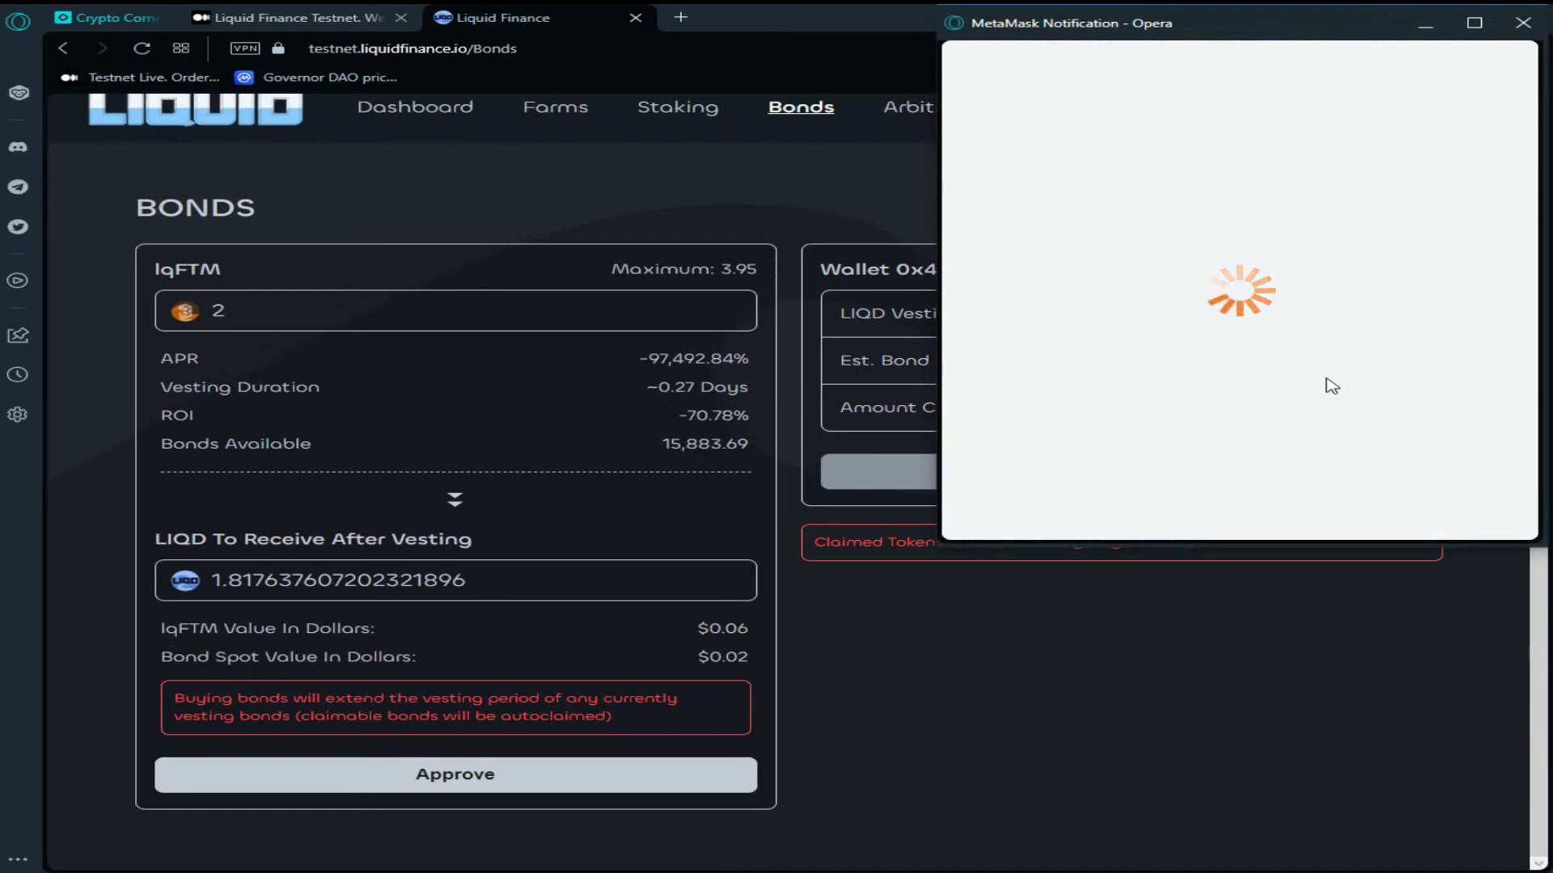
left_click(1230, 478)
scroll(1375, 436, "down", 4)
left_click(1385, 504)
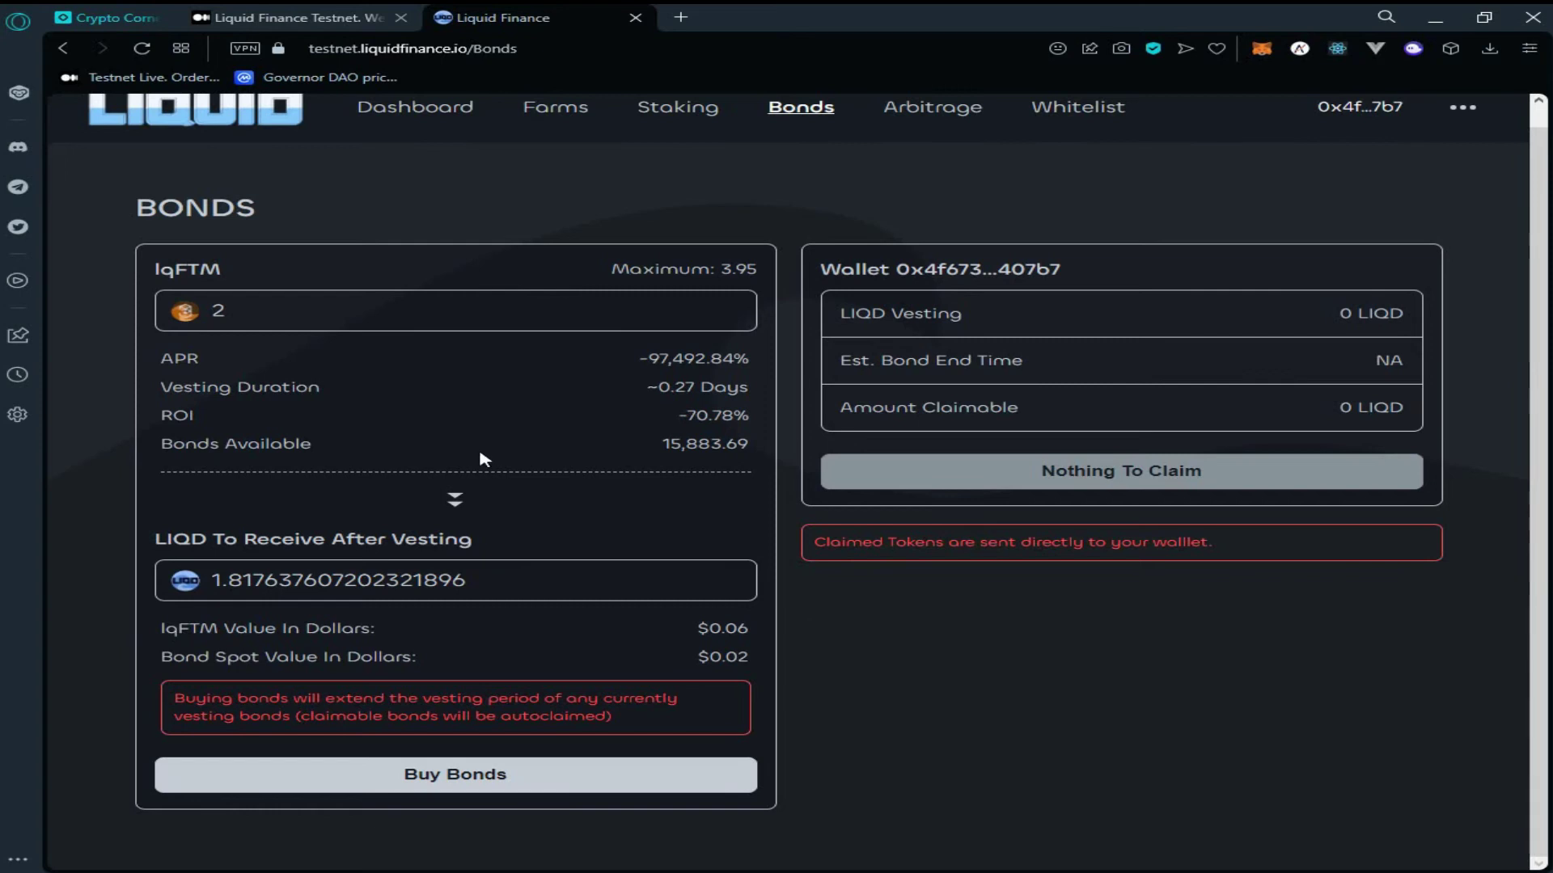
left_click(503, 776)
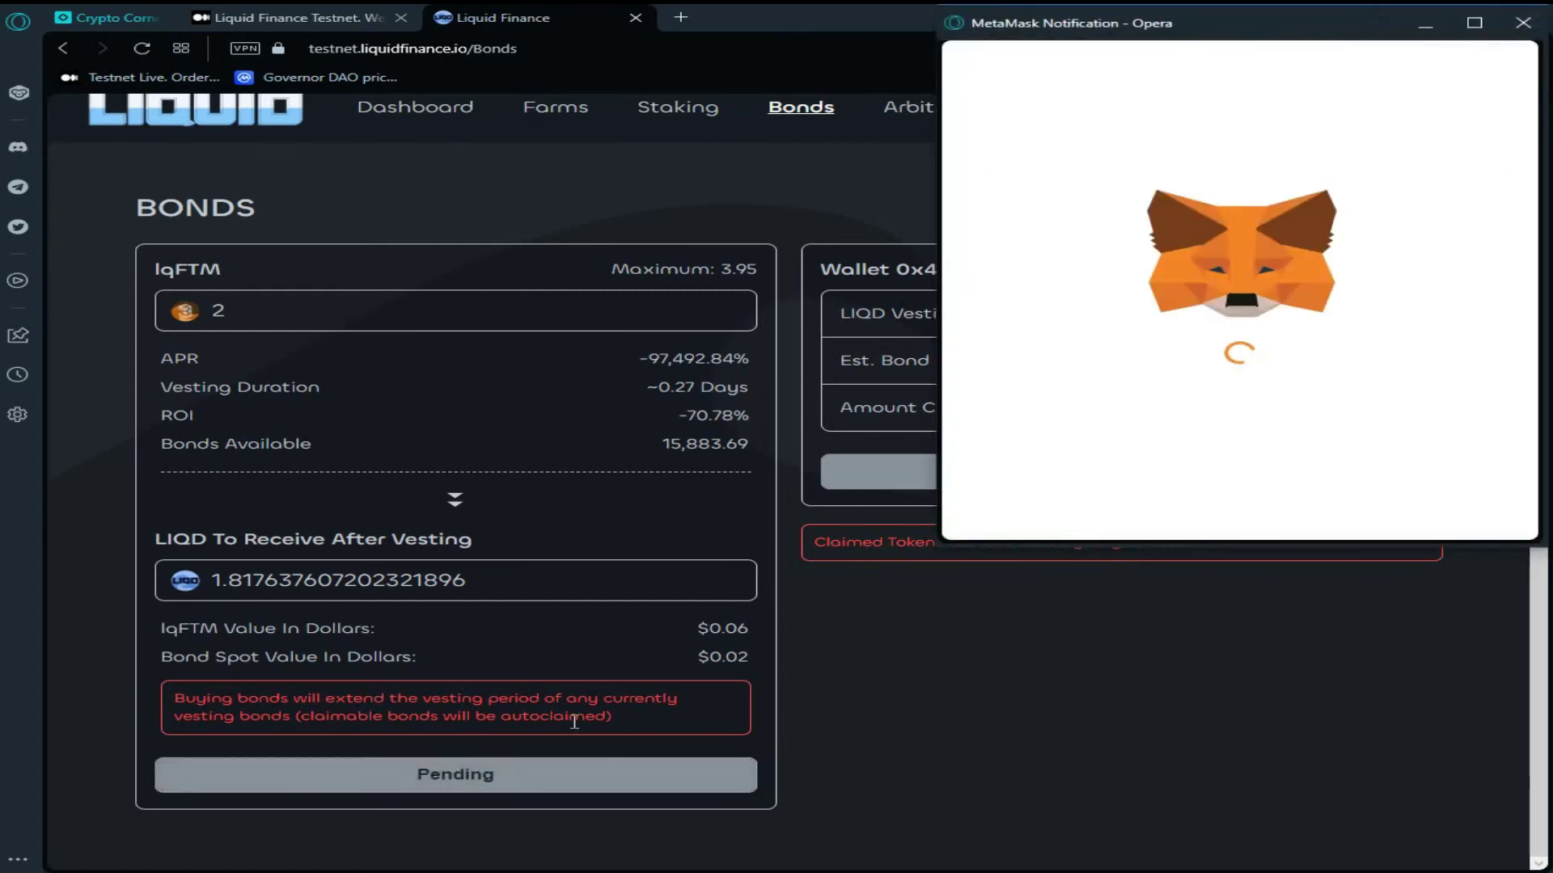
left_click(1386, 506)
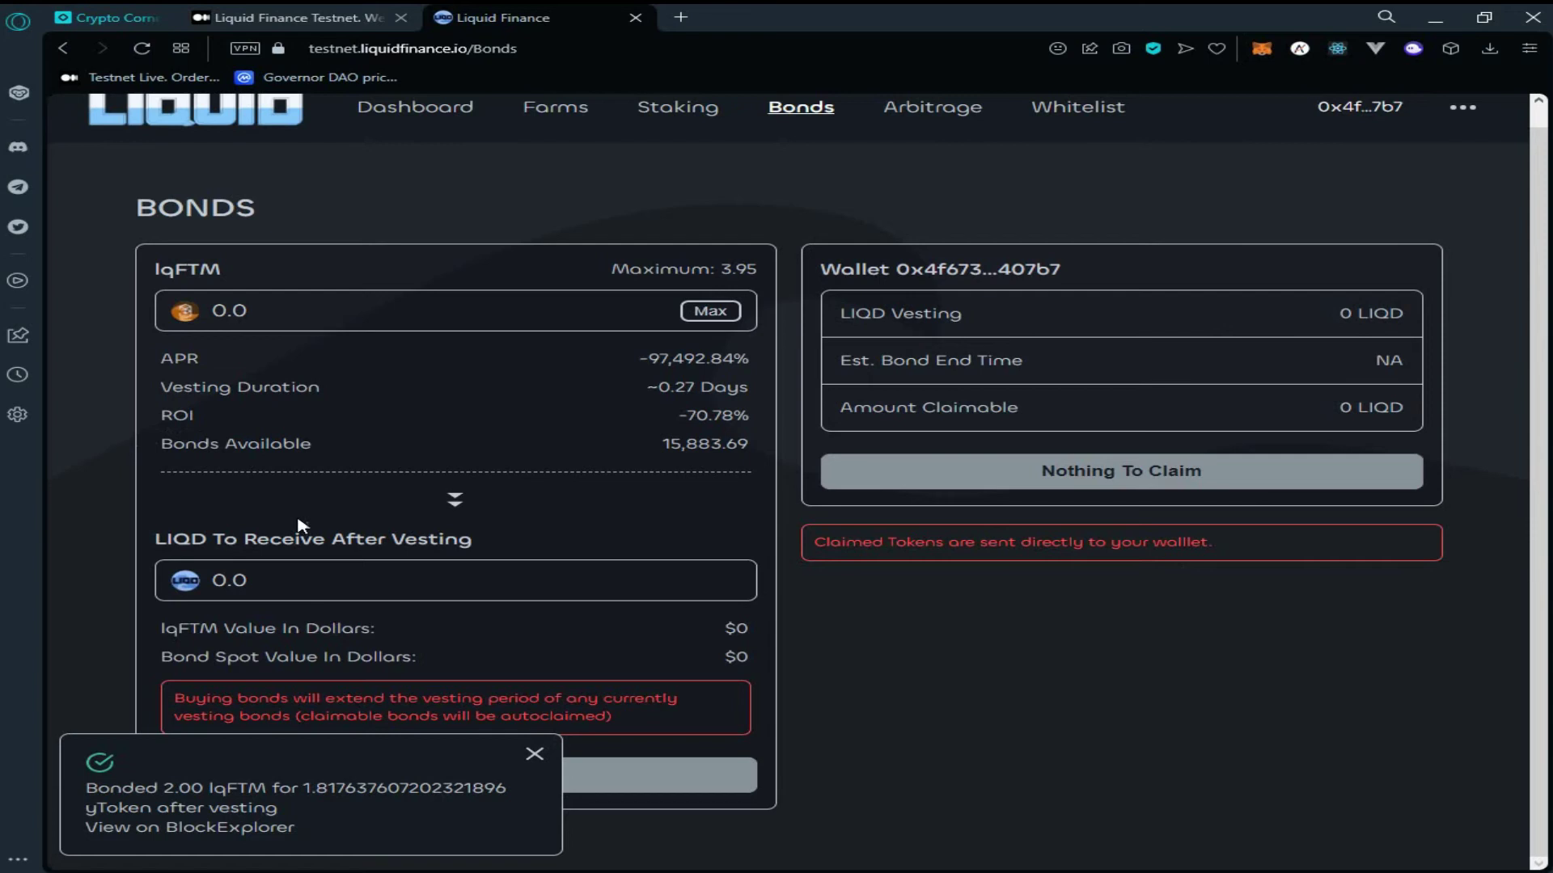
scroll(370, 437, "up", 1)
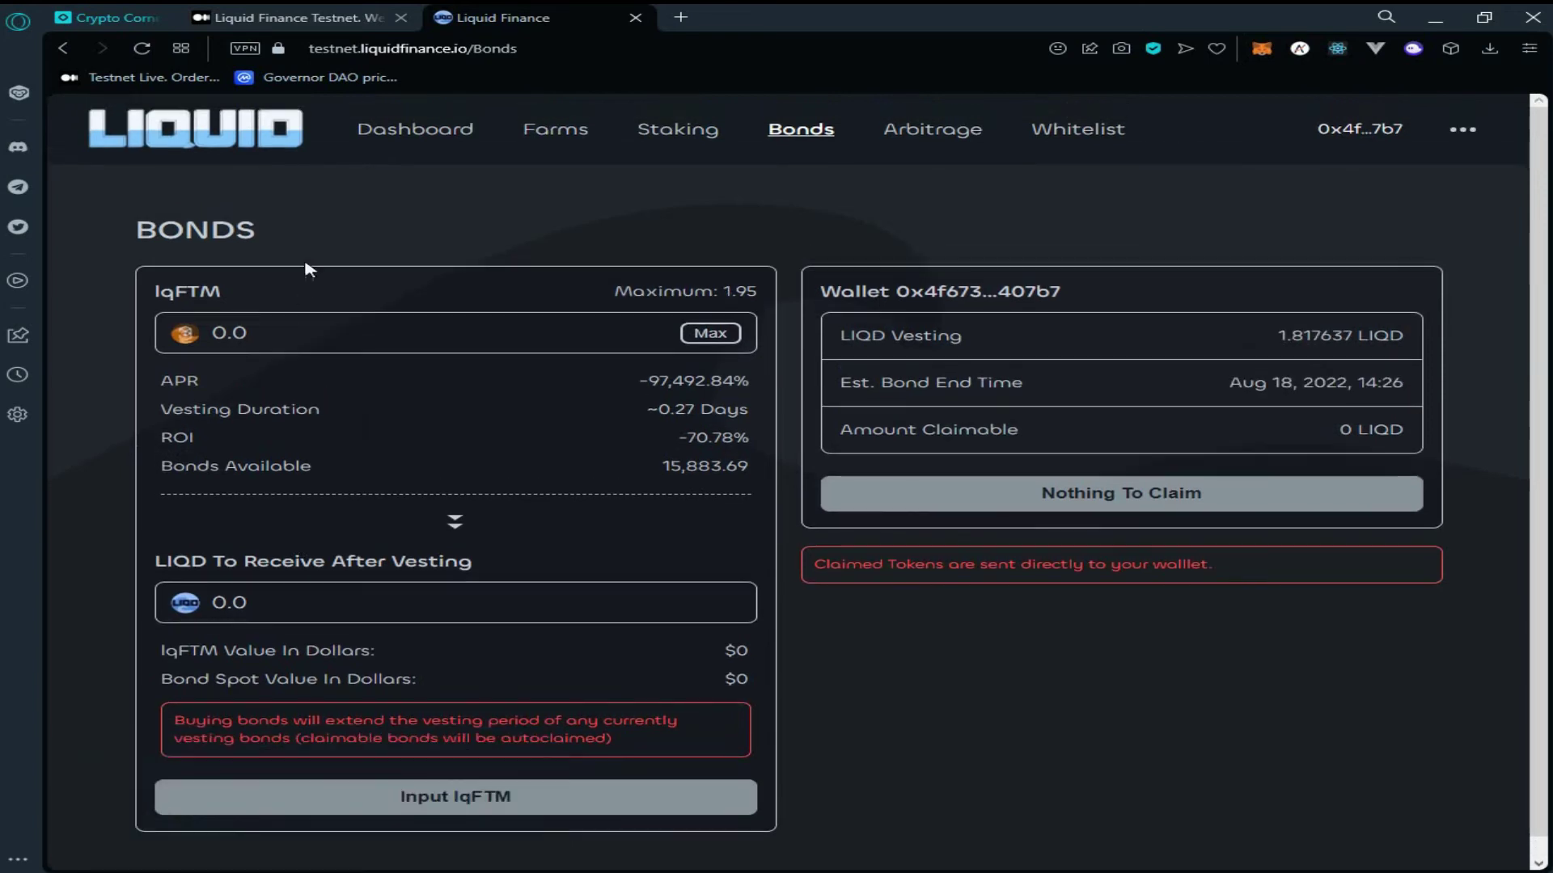
Go through Dashboard and Farms to the Staking page showing a 15.5978 LIQD balance
left_click(389, 135)
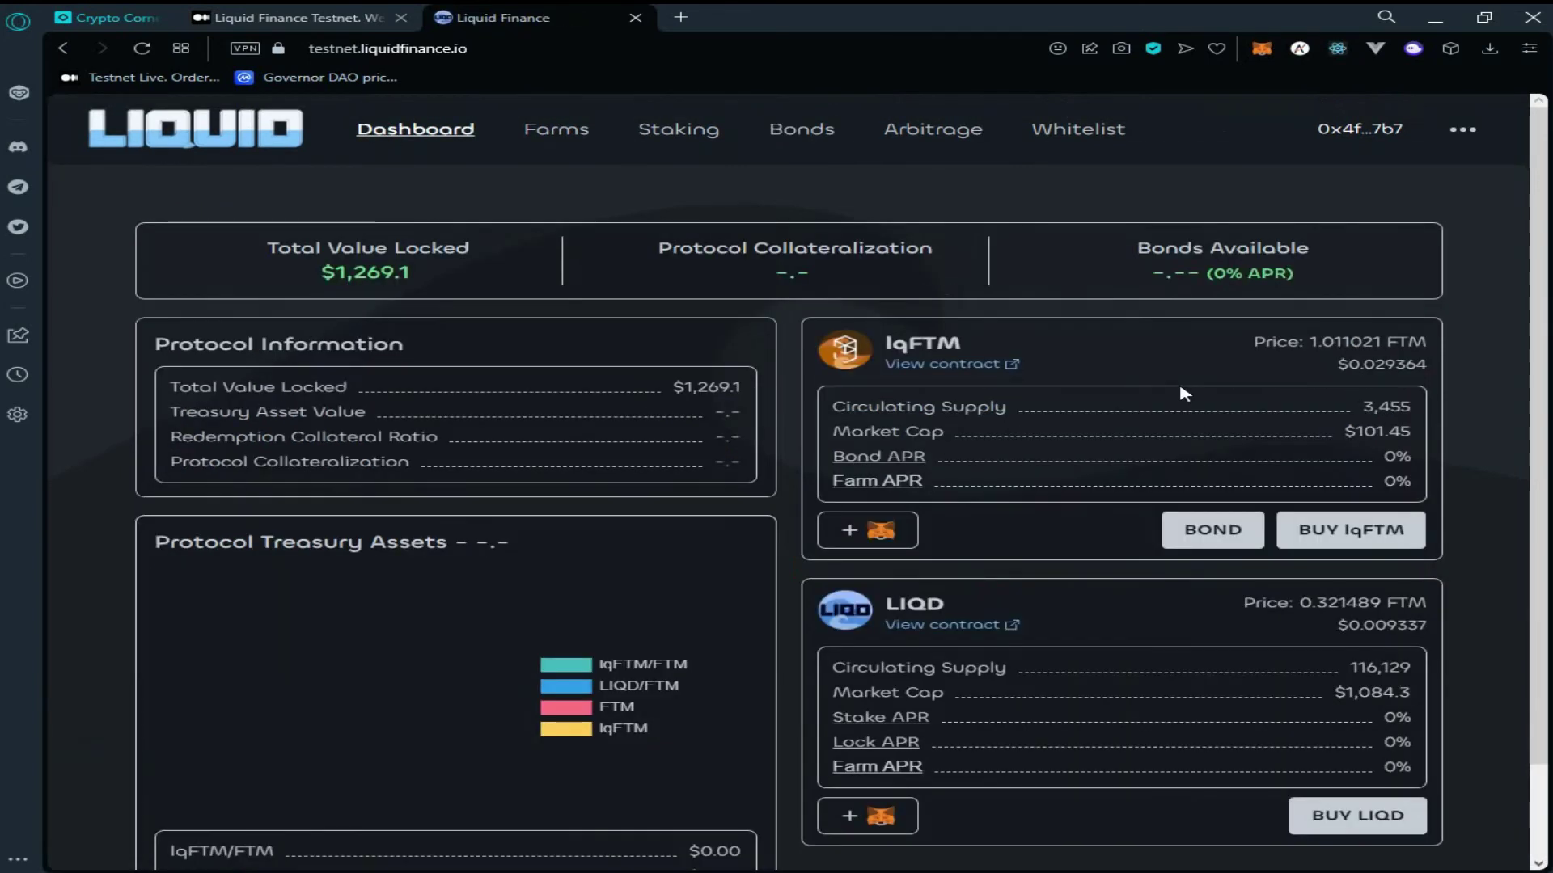
scroll(1269, 331, "down", 1)
scroll(1269, 338, "up", 1)
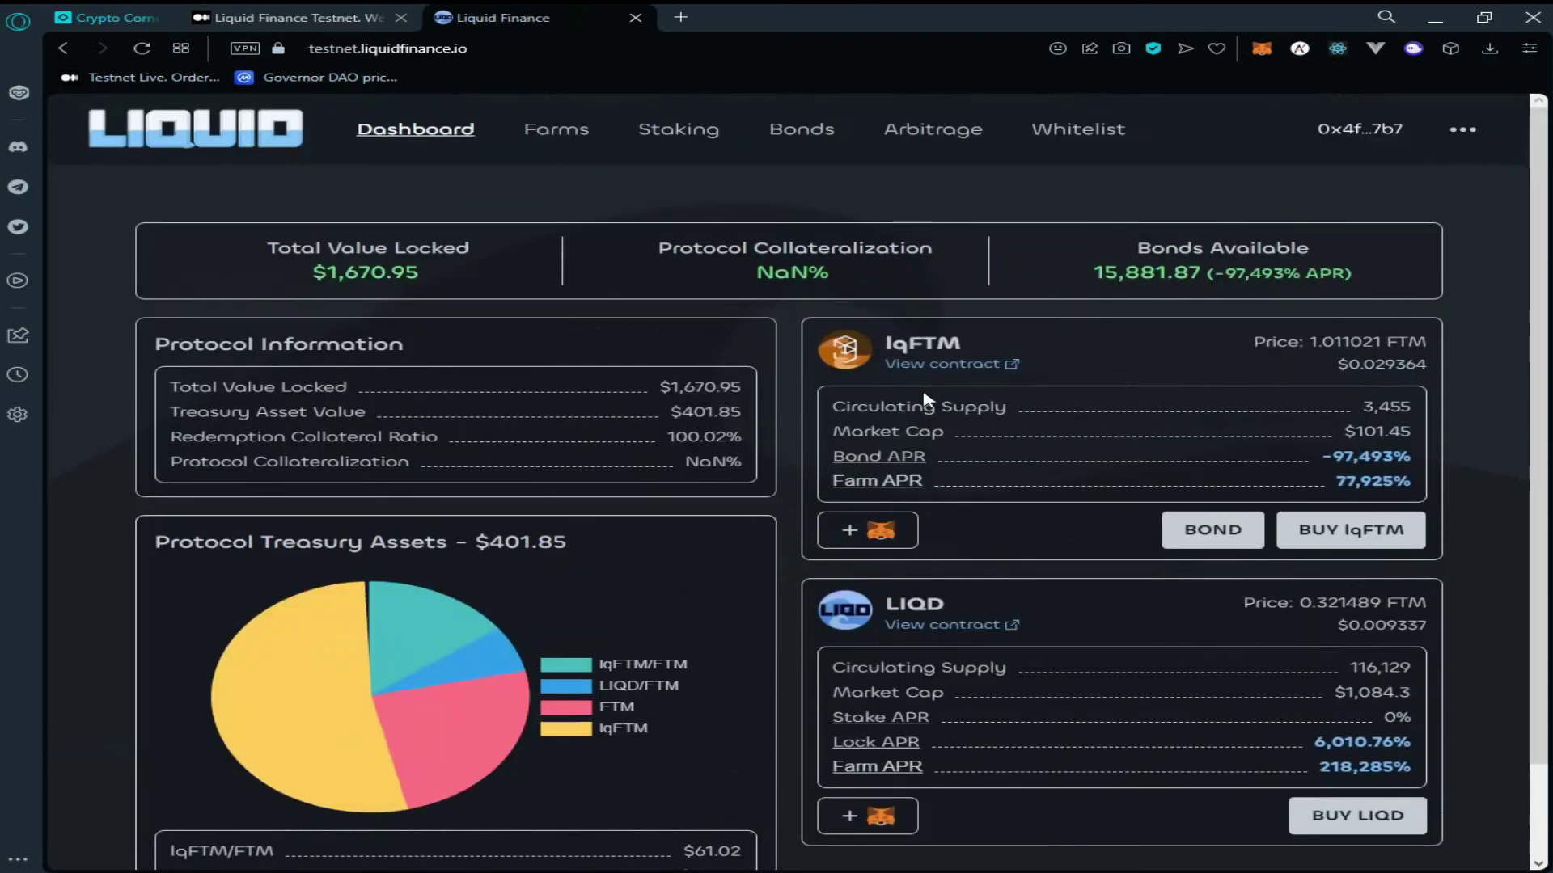
left_click(563, 134)
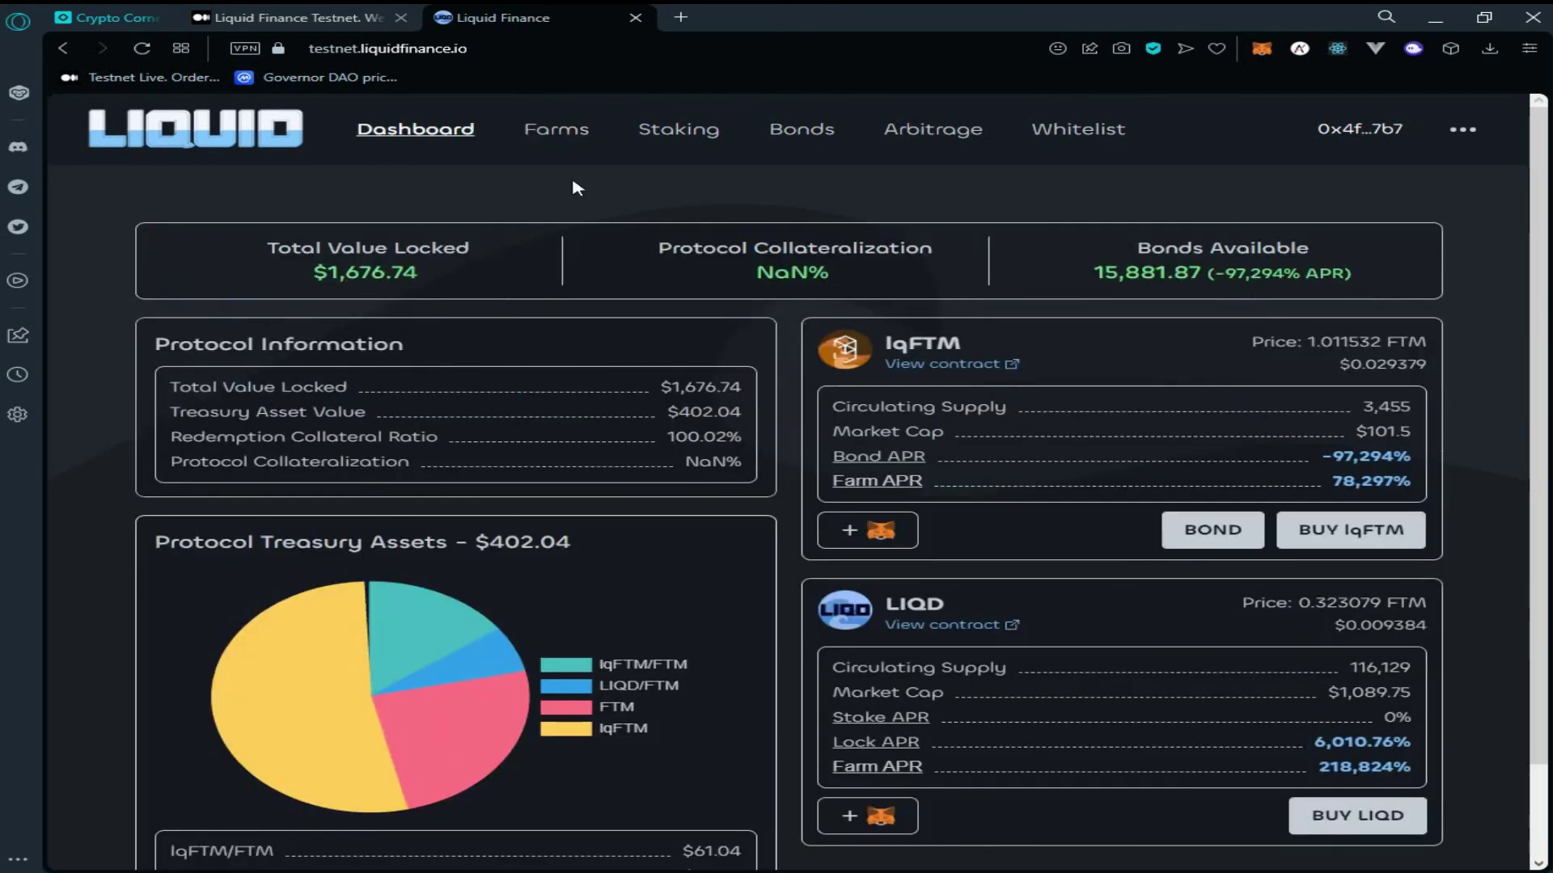
left_click(679, 149)
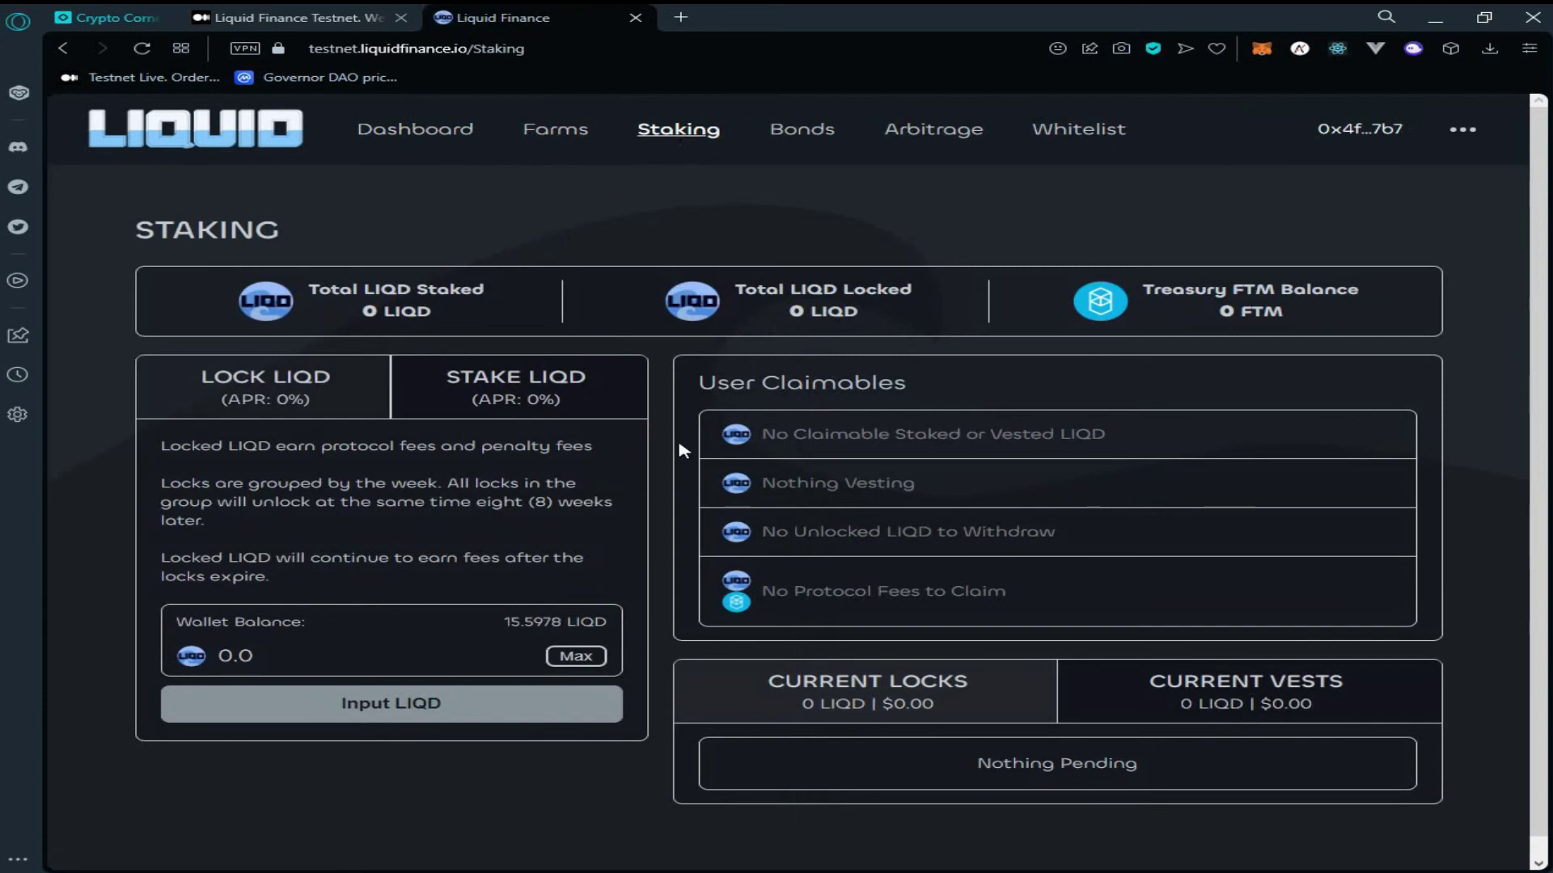
scroll(684, 451, "down", 1)
Enter 8 LIQD as the lock amount and approve LIQD spending in MetaMask
left_click(458, 627)
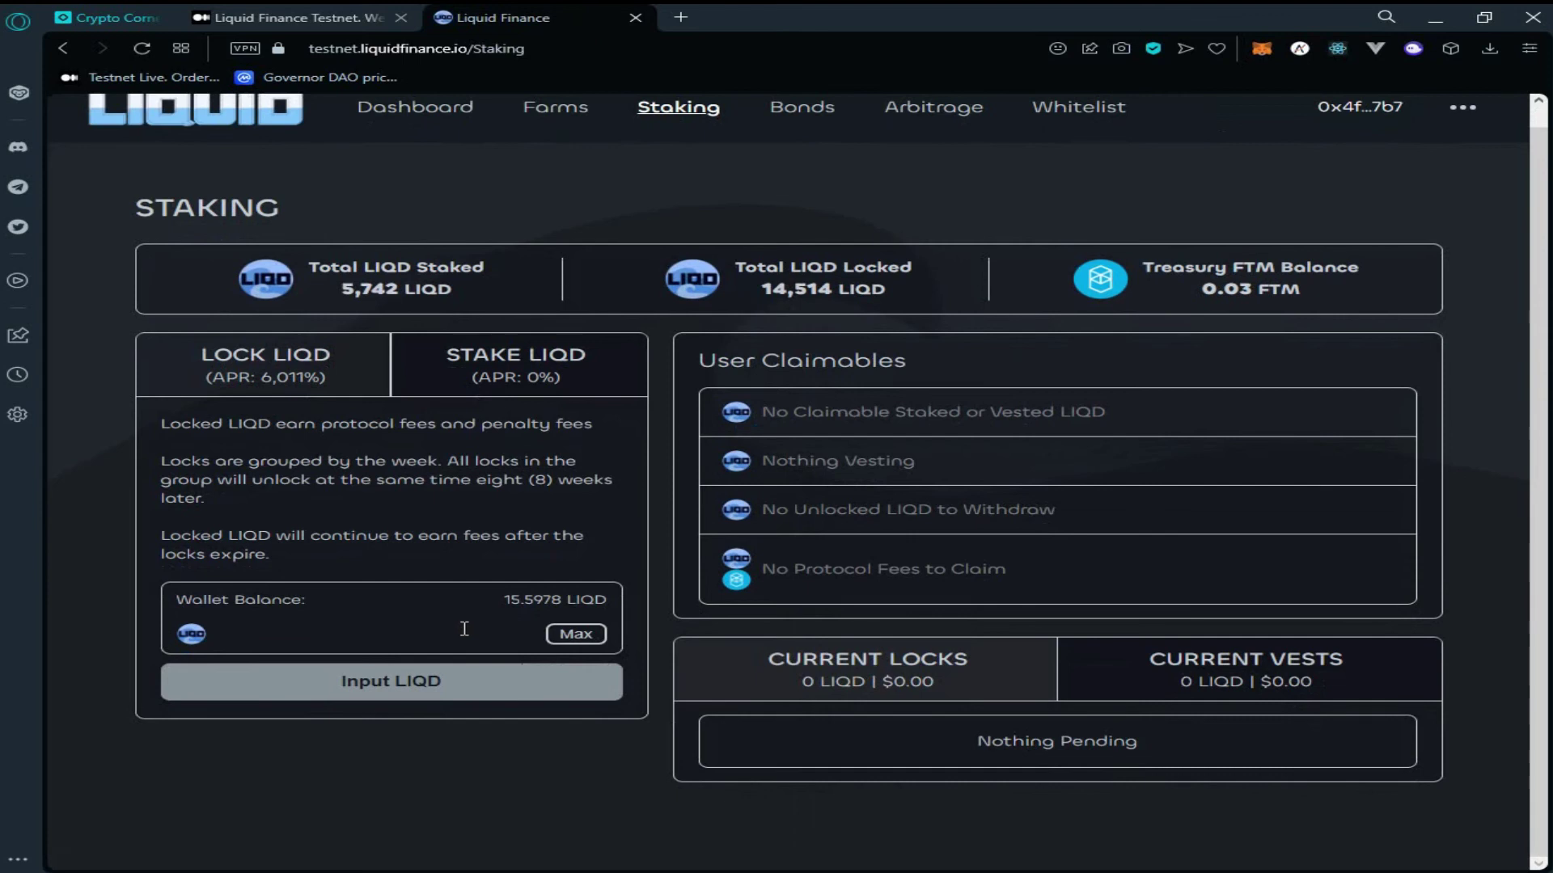
type("1")
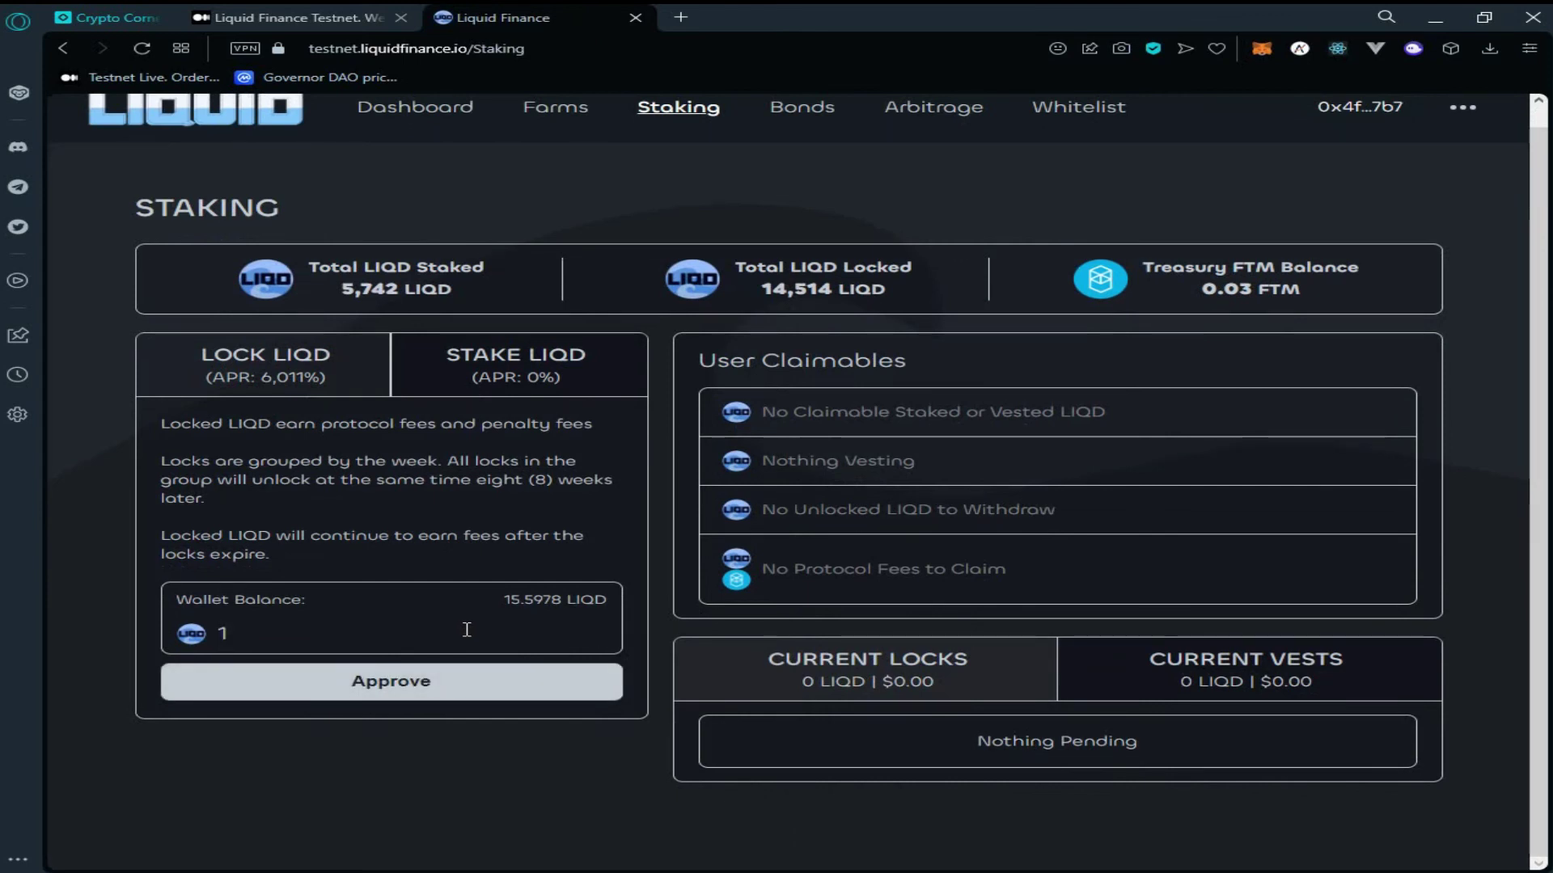
key("BackSpace")
type("8")
left_click(515, 701)
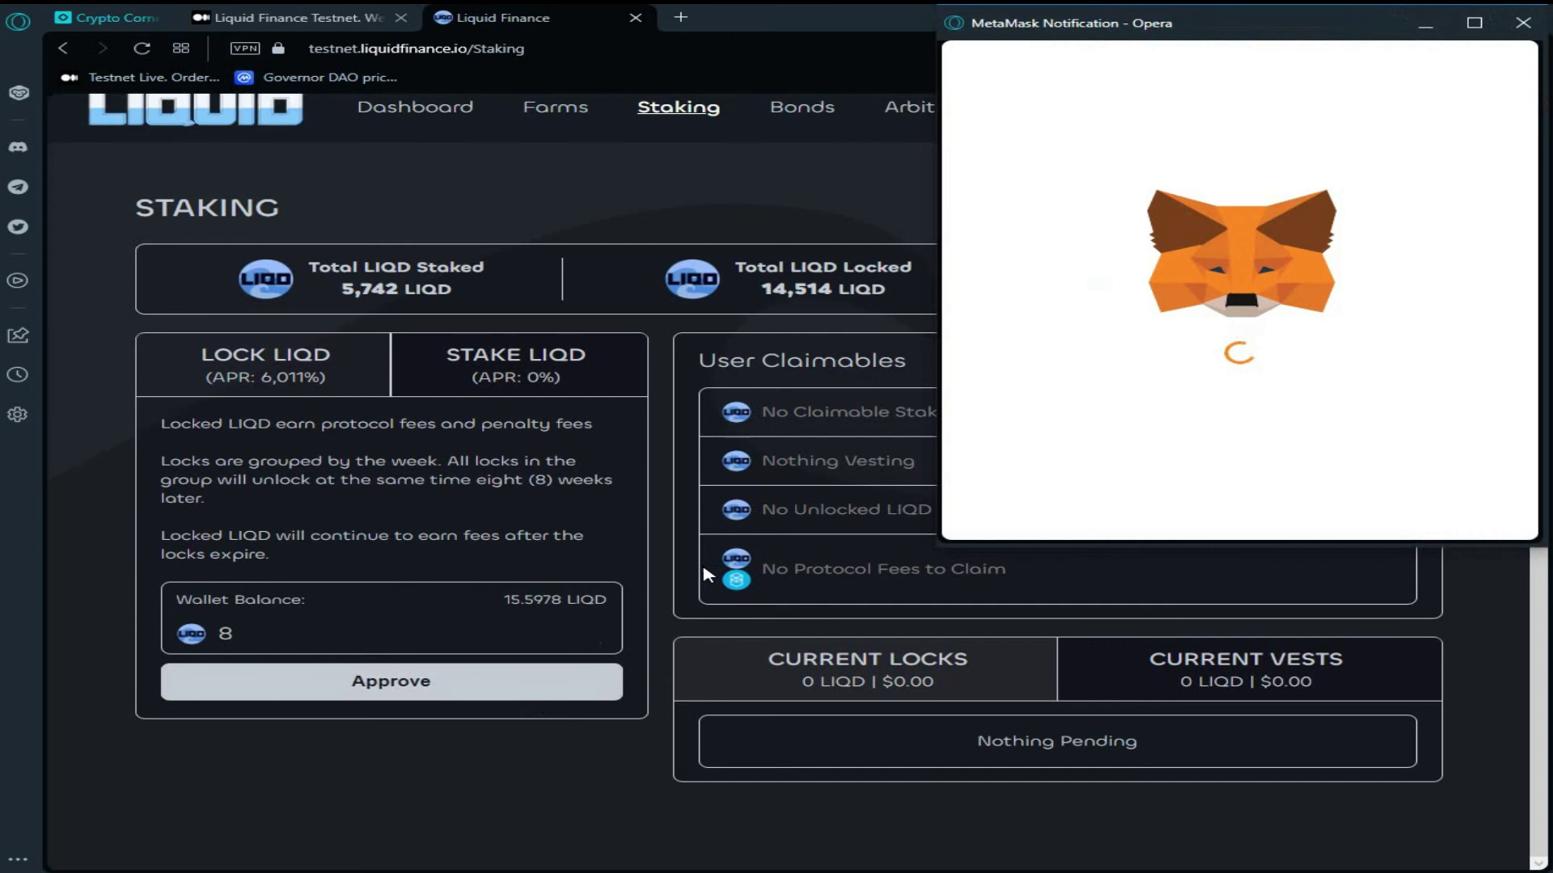
left_click(1342, 506)
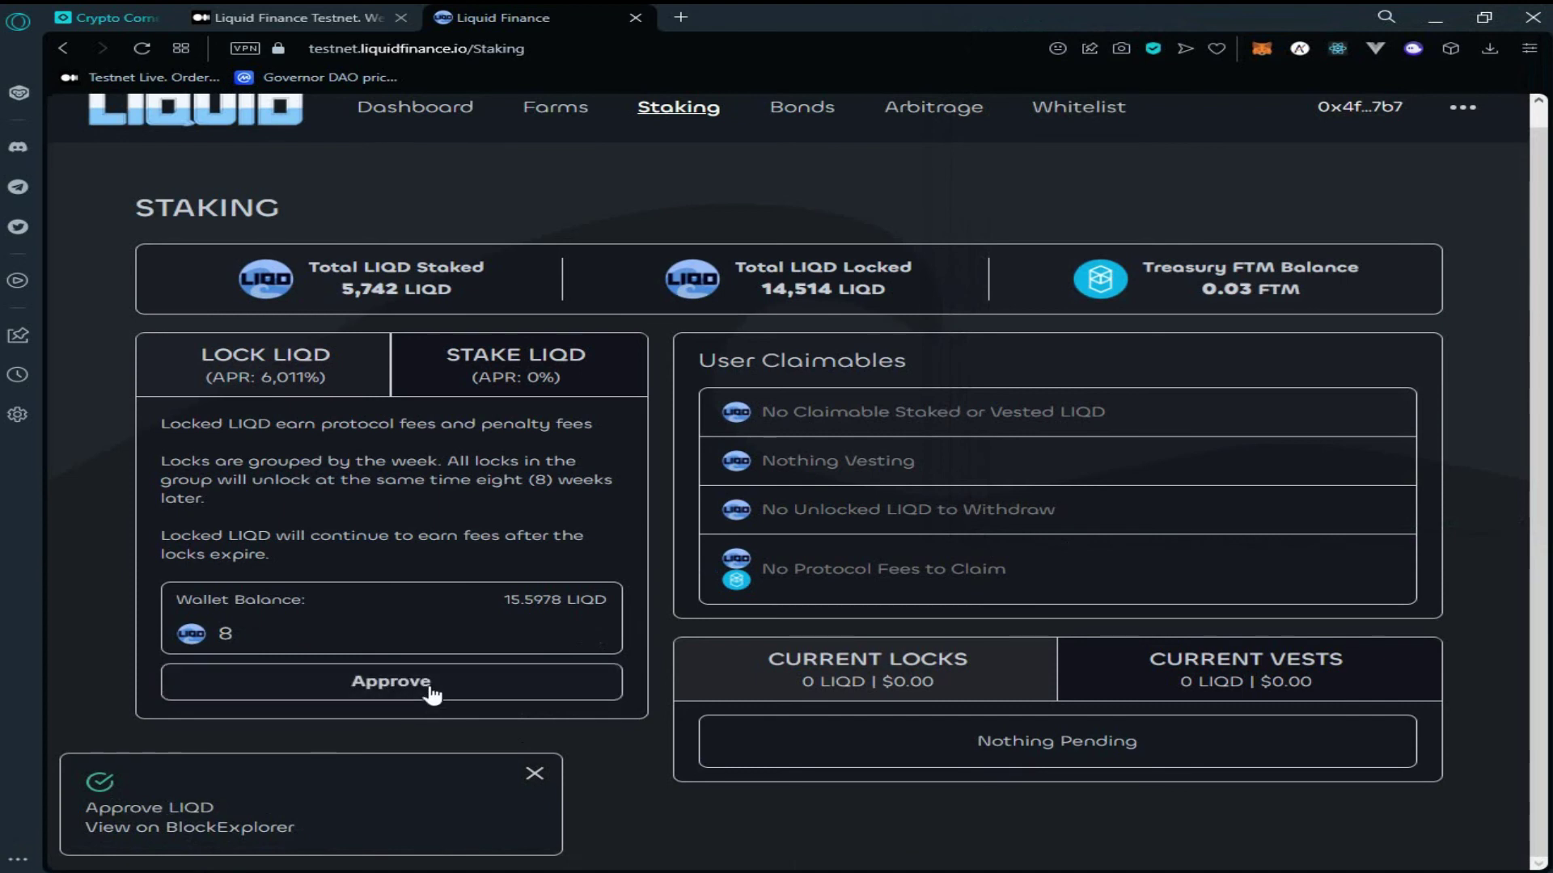
Lock the 8 LIQD, confirming the transaction in MetaMask, and dismiss the notification
left_click(443, 634)
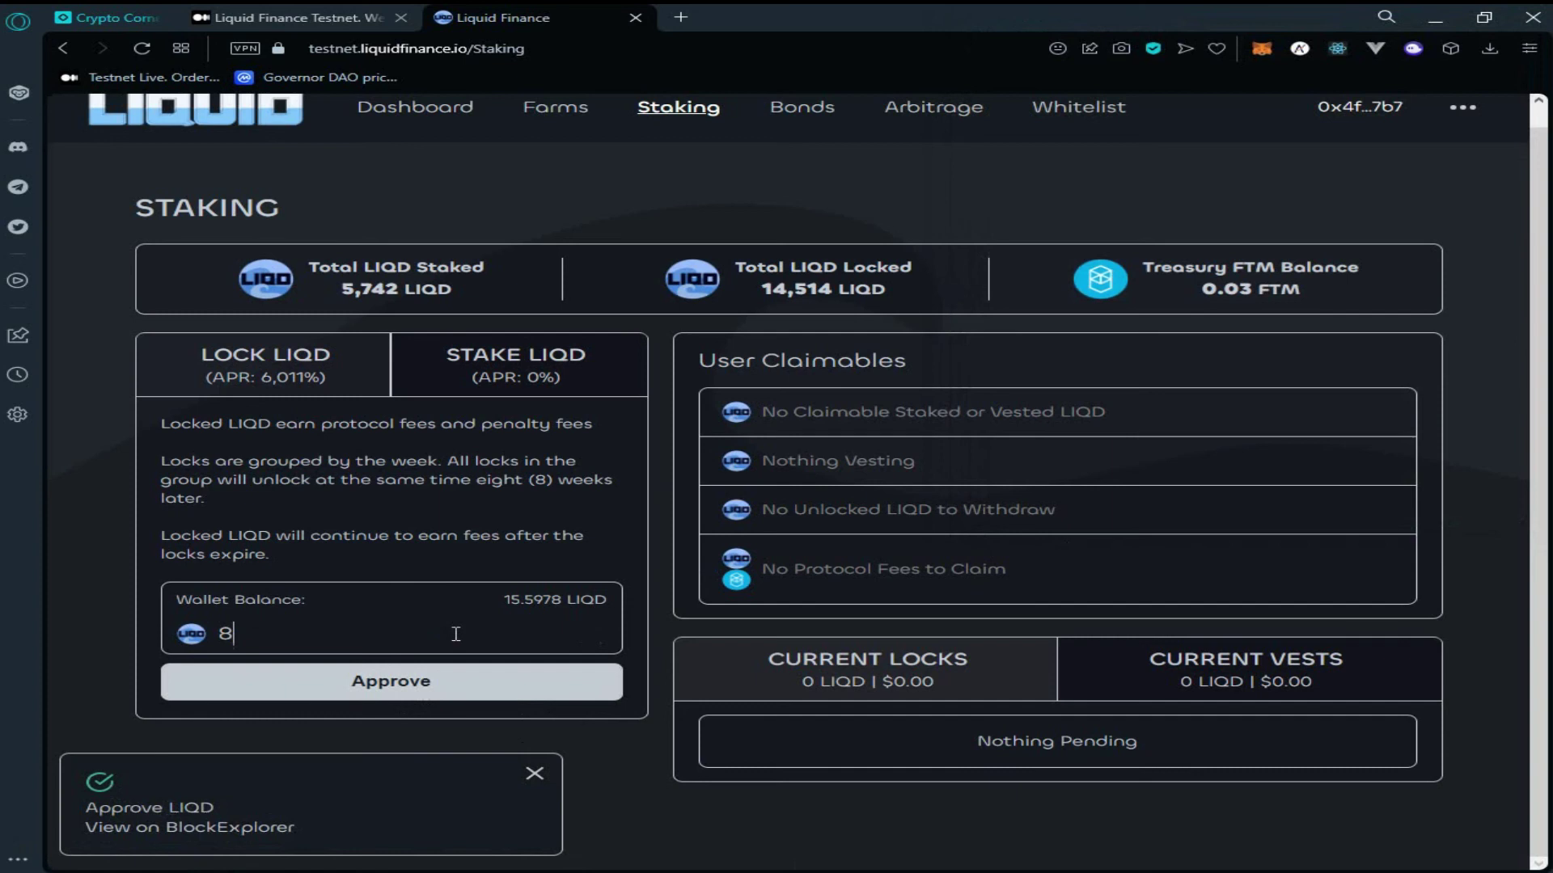
left_click(453, 712)
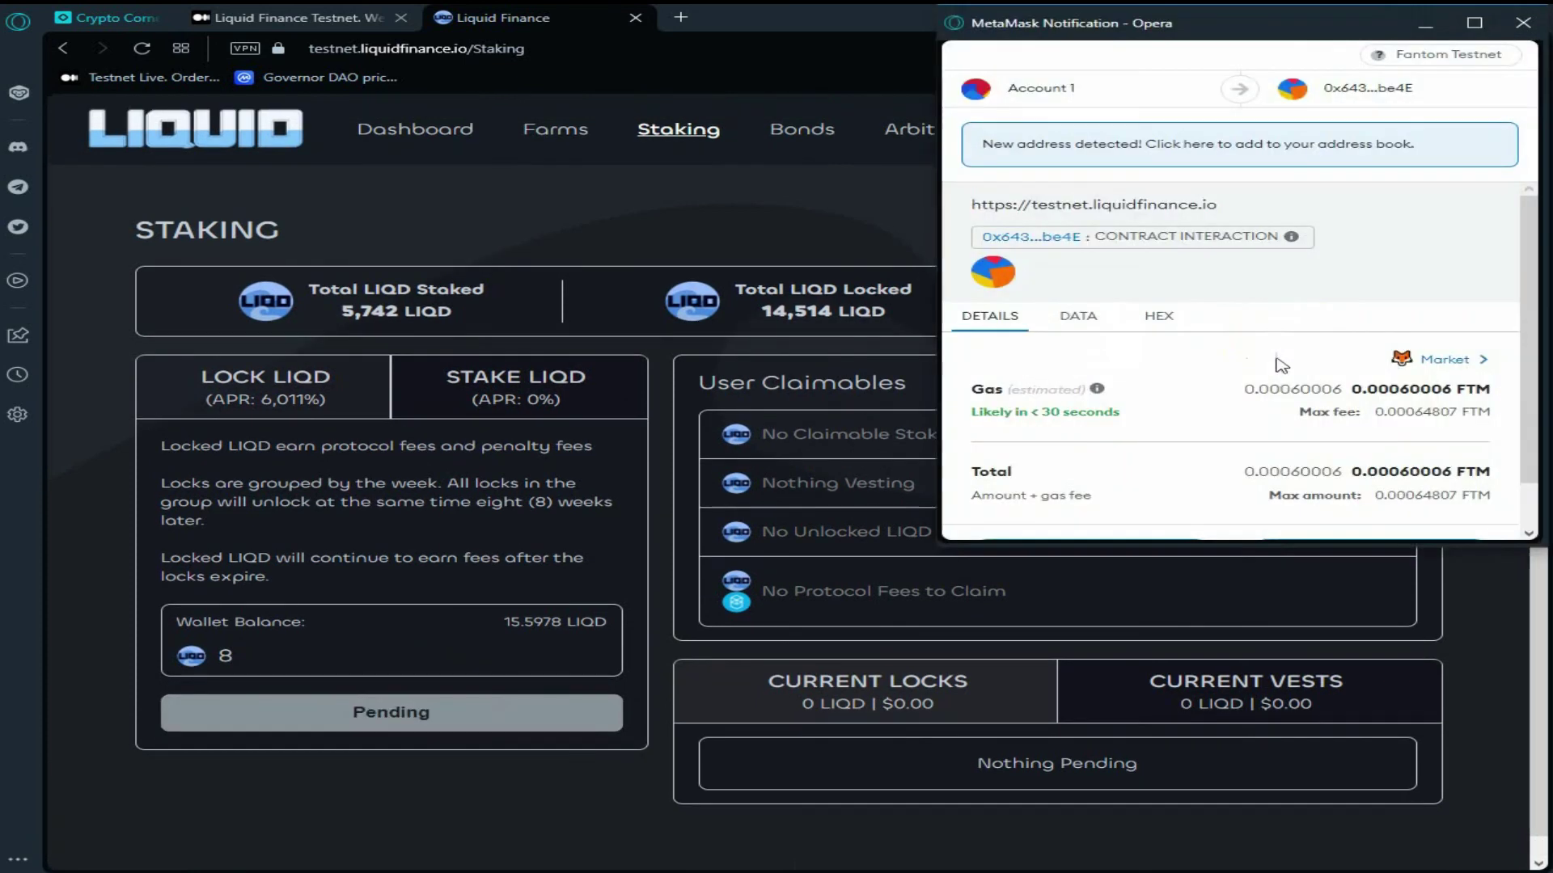
scroll(1366, 453, "down", 2)
left_click(1370, 508)
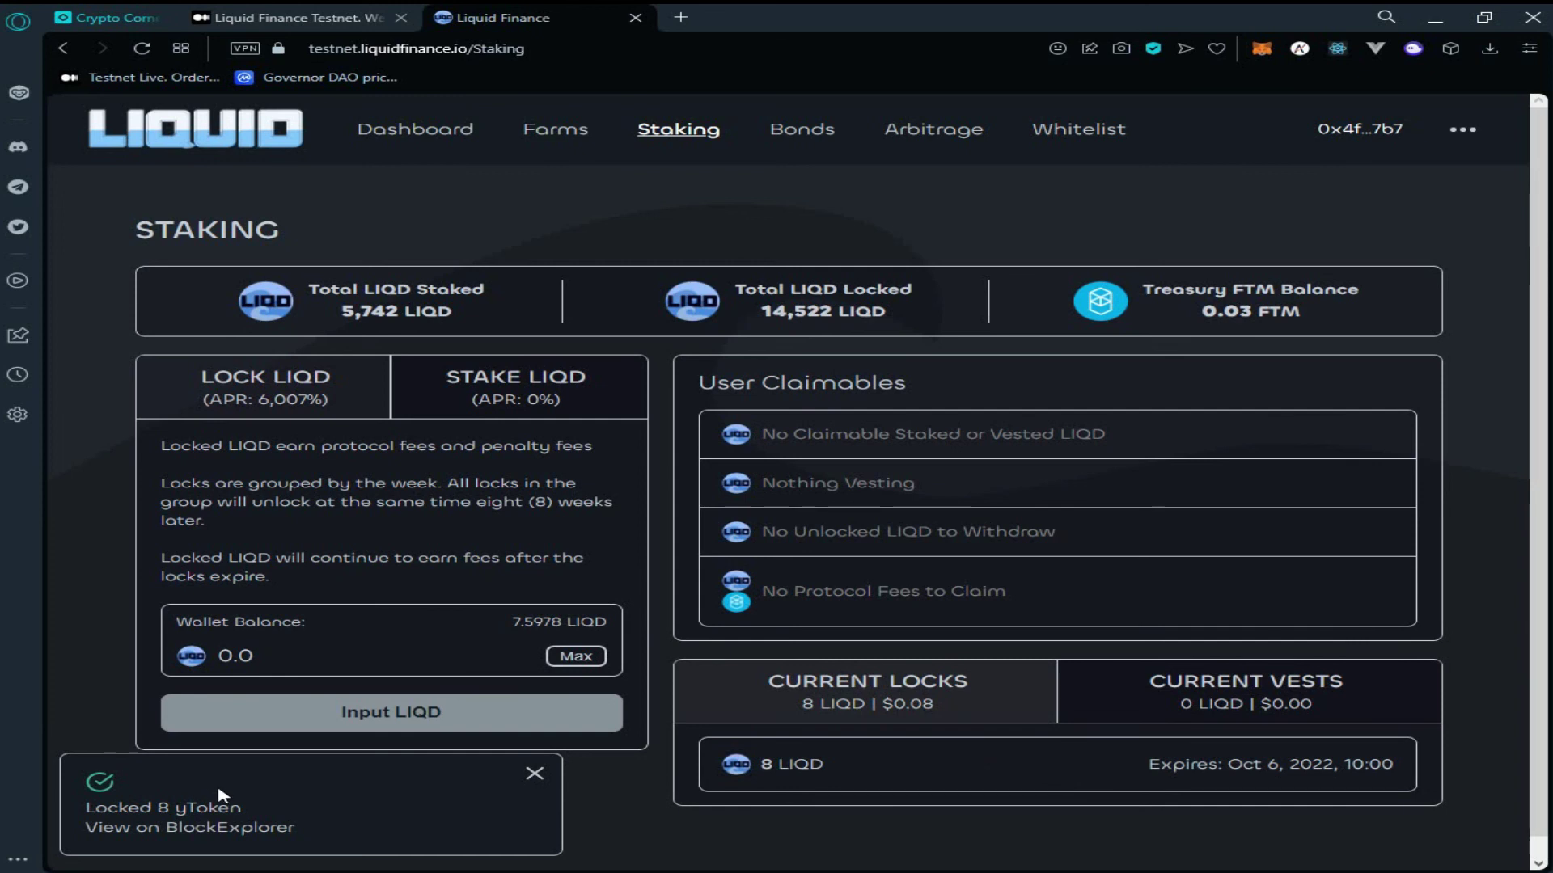
left_click(218, 796)
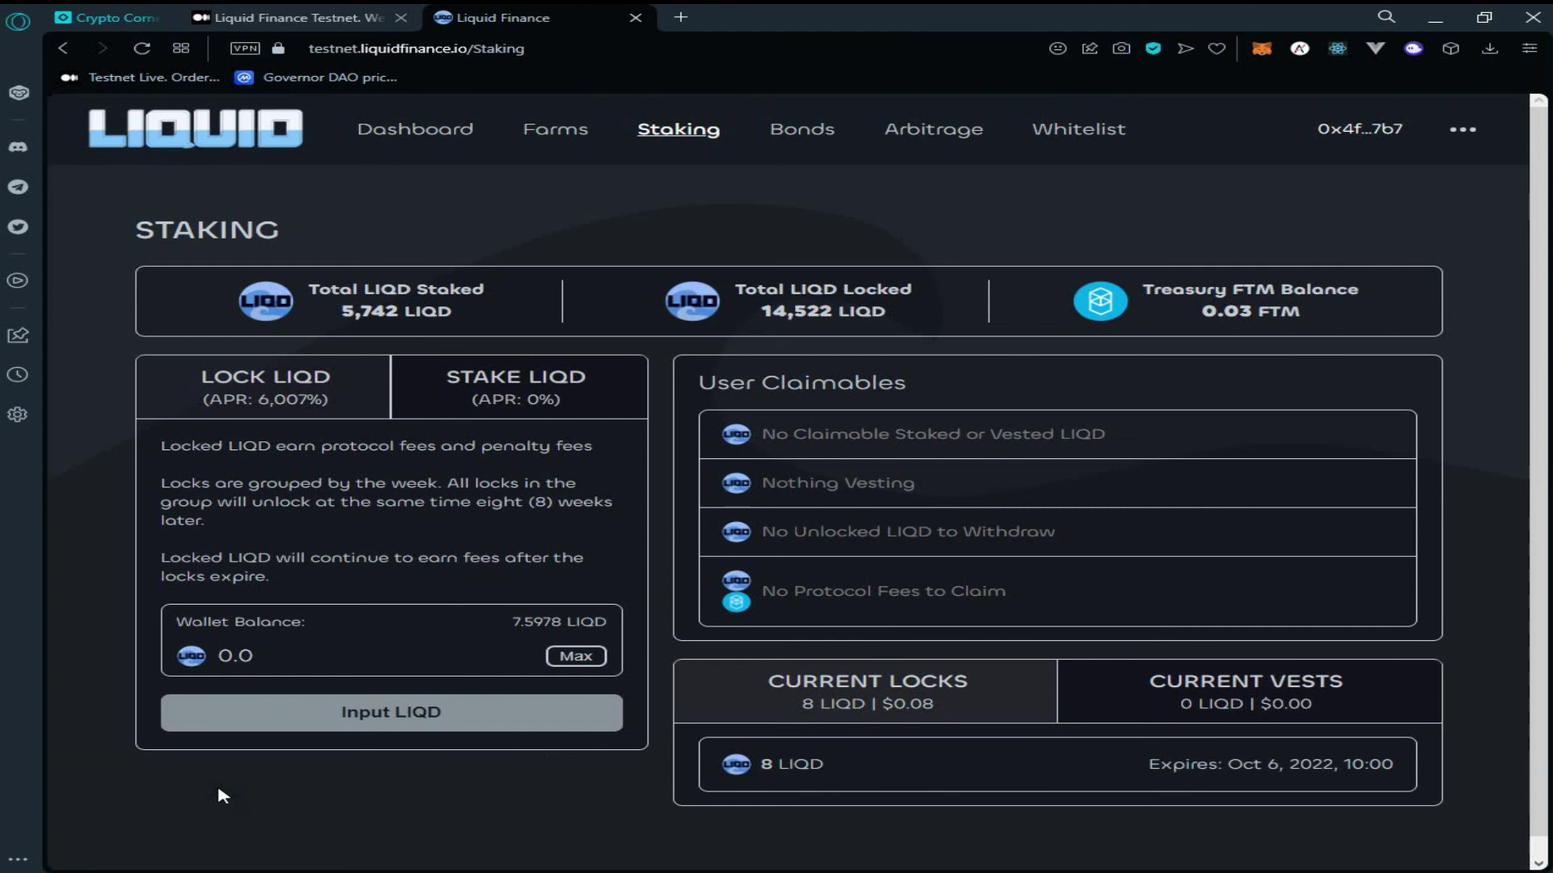